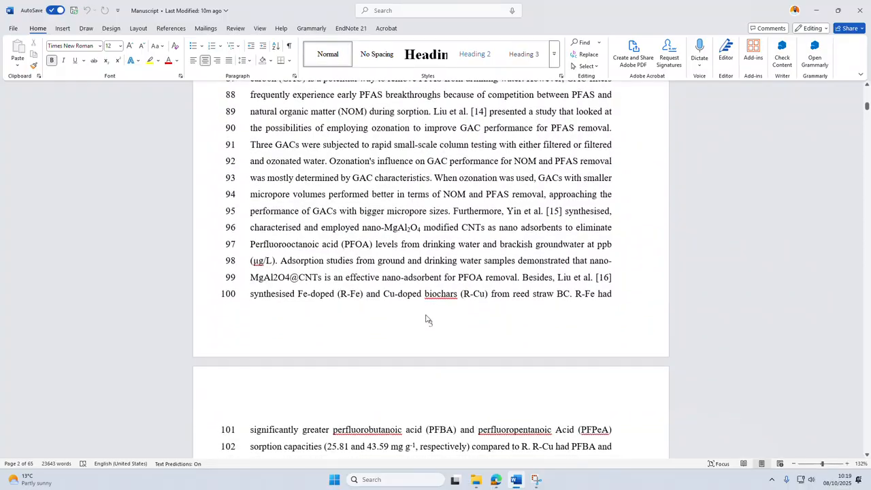
scroll(427, 314, "down", 4)
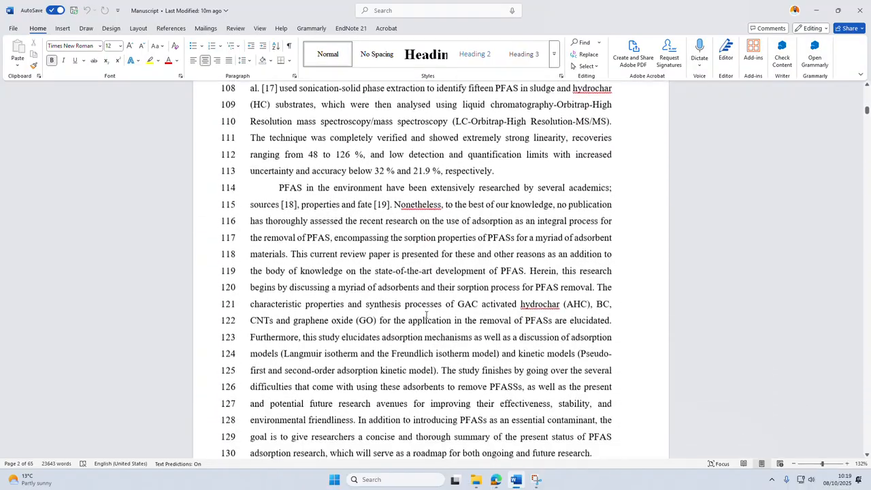
Switch to the OneDrive folder in the browser and look over the submission files, from the cover letter to the title page.
left_click(495, 479)
left_click(49, 6)
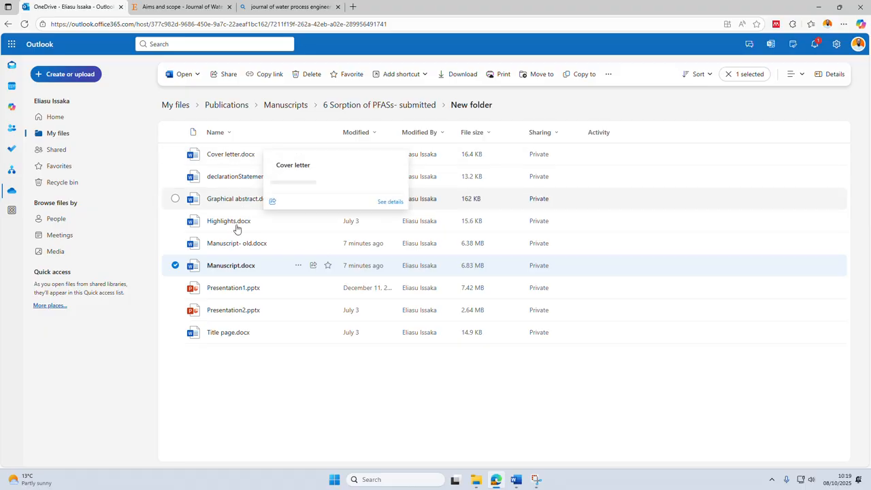
mouse_move(254, 182)
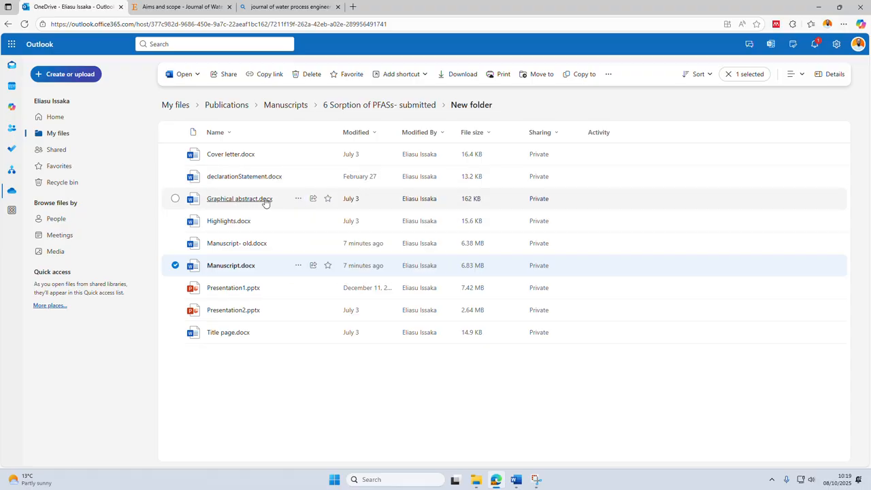
mouse_move(265, 202)
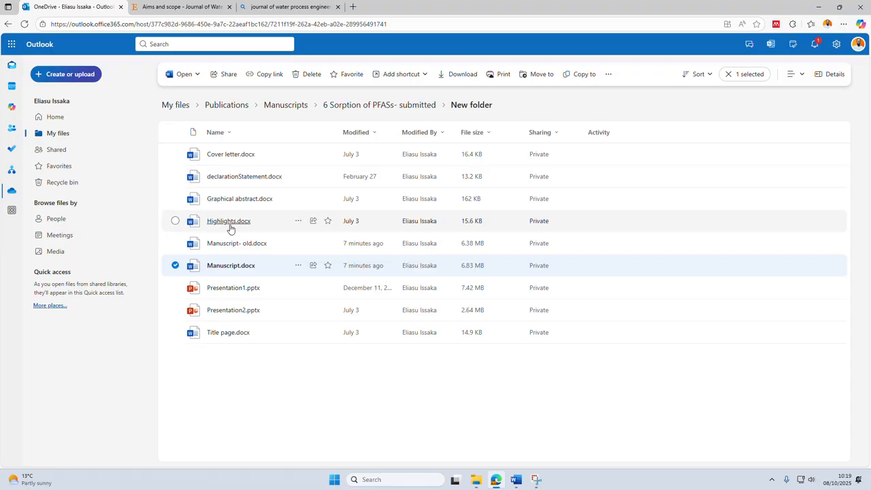
mouse_move(239, 271)
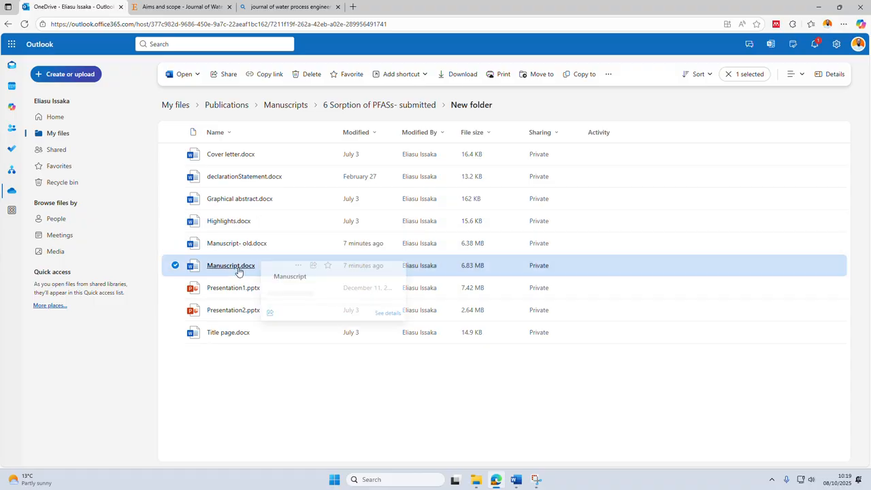
mouse_move(228, 337)
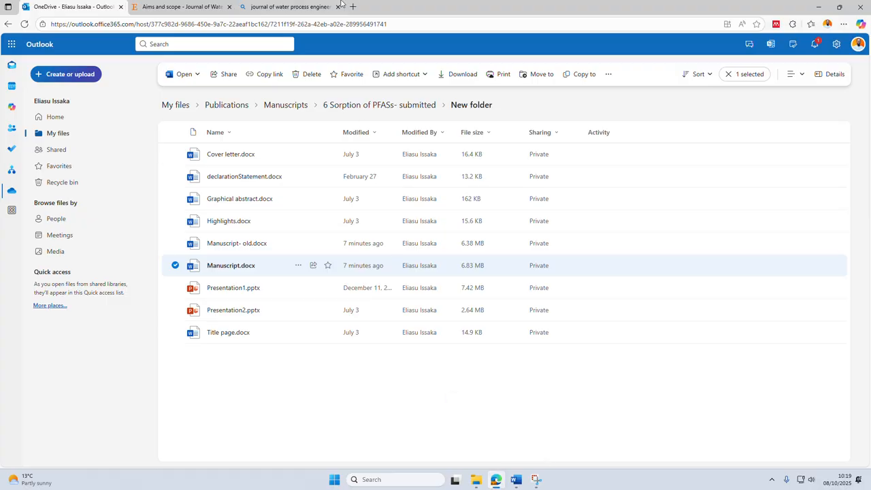
Examine the aims and scope of the Journal of Water Process Engineering for topics that match the manuscript.
left_click(204, 7)
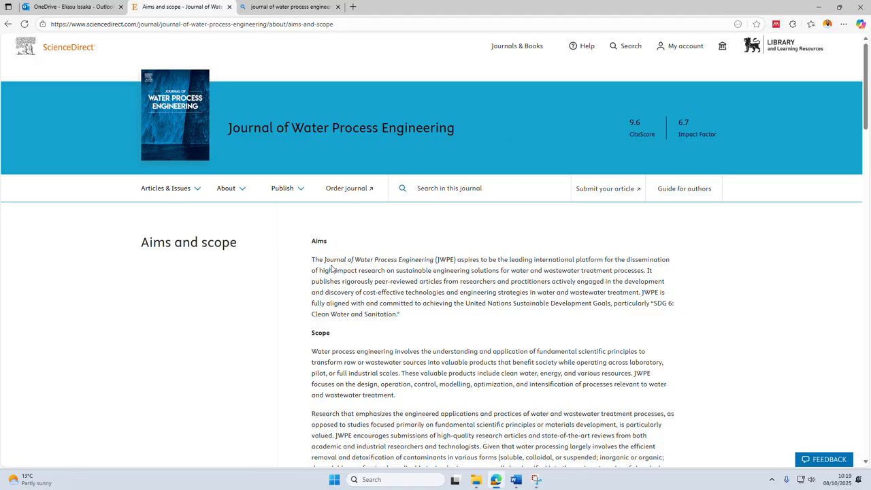
scroll(335, 341, "down", 1)
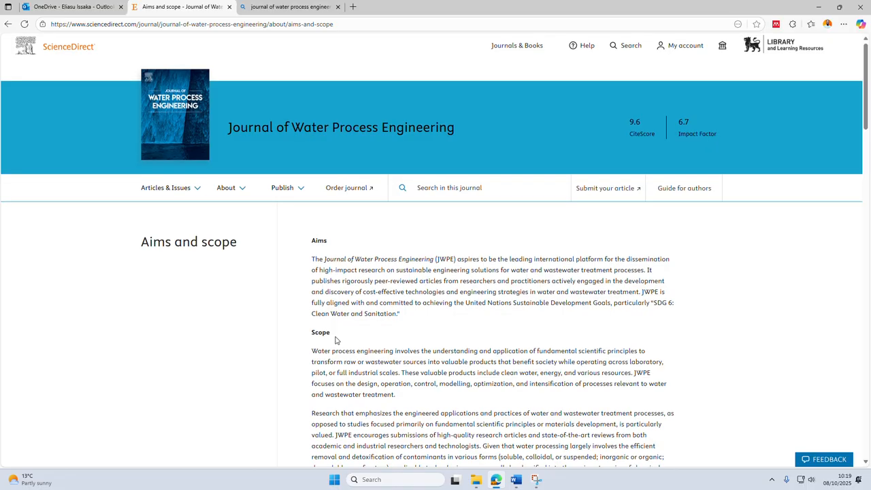
scroll(336, 341, "down", 3)
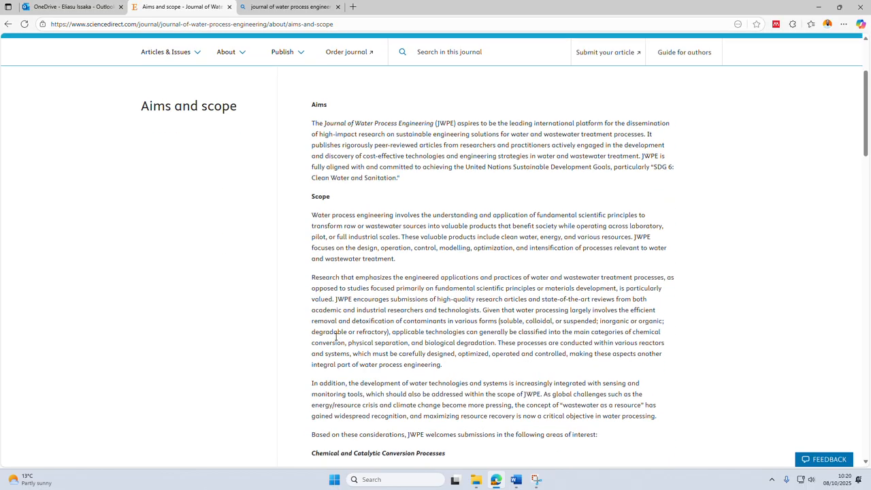
scroll(335, 341, "down", 4)
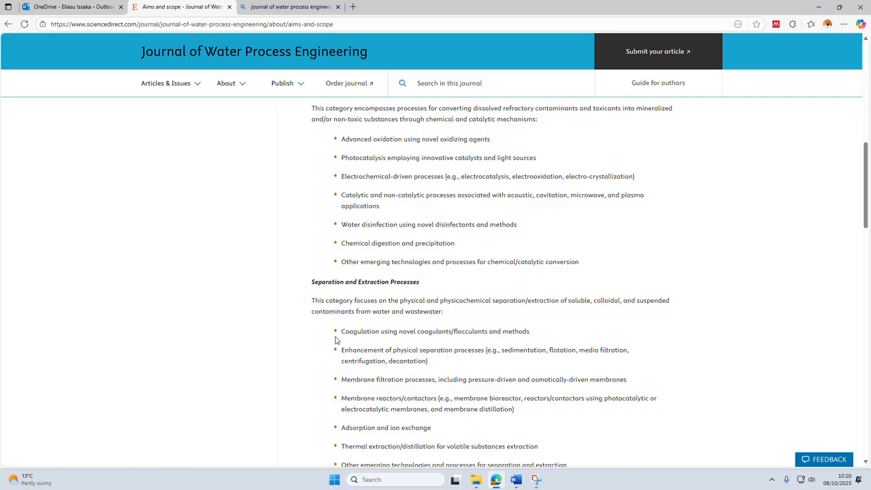
scroll(335, 341, "down", 1)
scroll(335, 341, "down", 2)
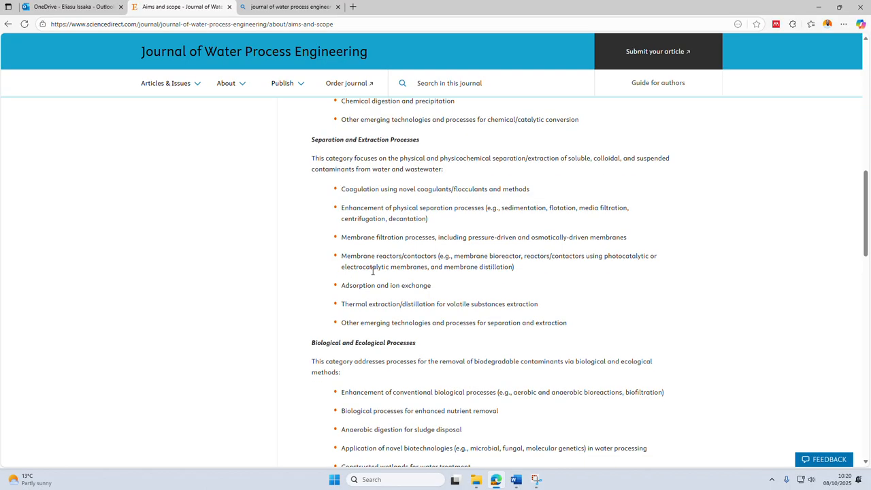
scroll(373, 271, "down", 3)
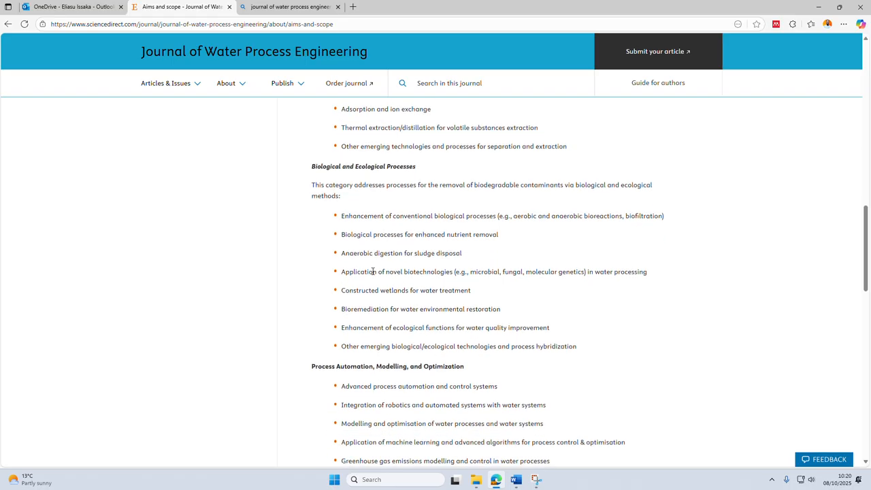
scroll(373, 273, "down", 4)
scroll(361, 275, "down", 1)
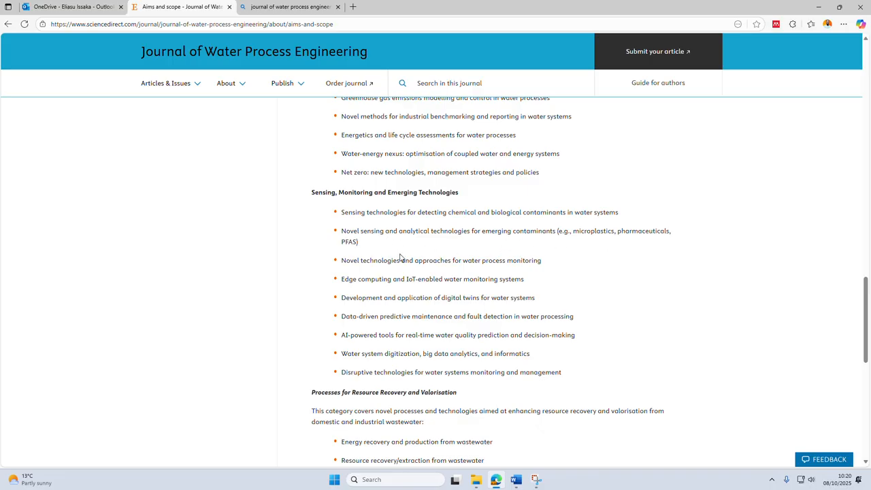
scroll(343, 260, "down", 3)
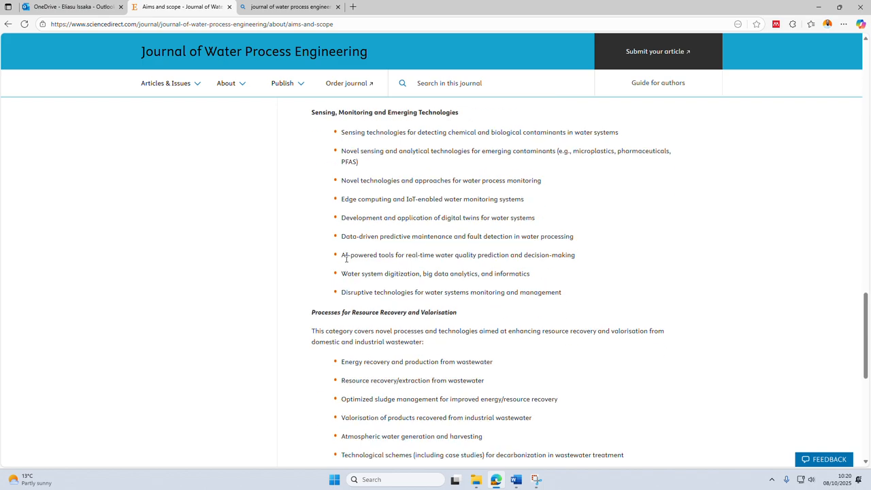
scroll(346, 261, "up", 5)
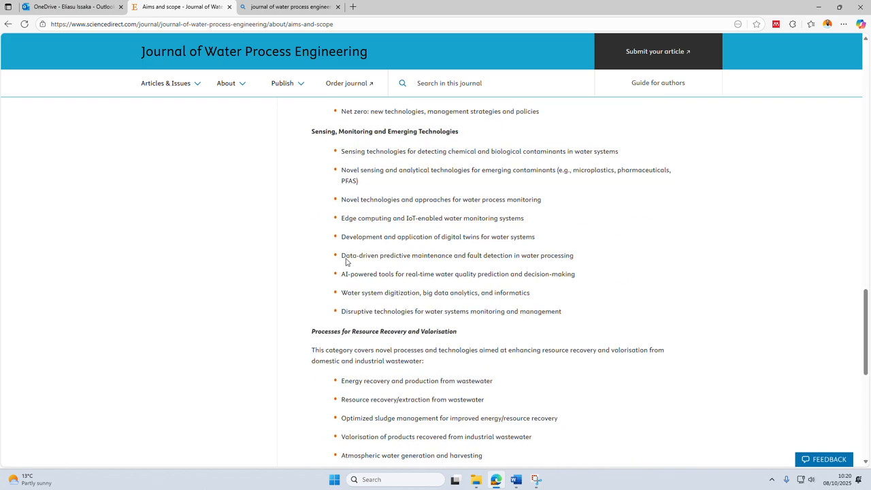
scroll(346, 261, "up", 10)
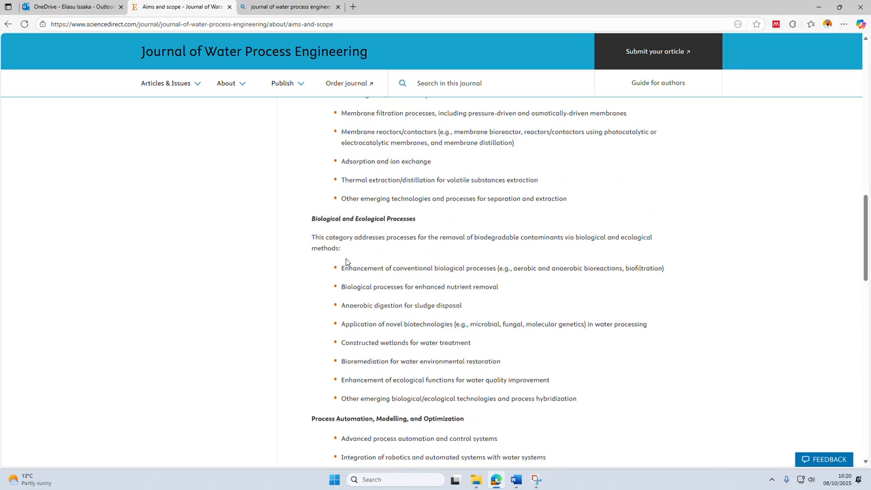
scroll(346, 262, "up", 8)
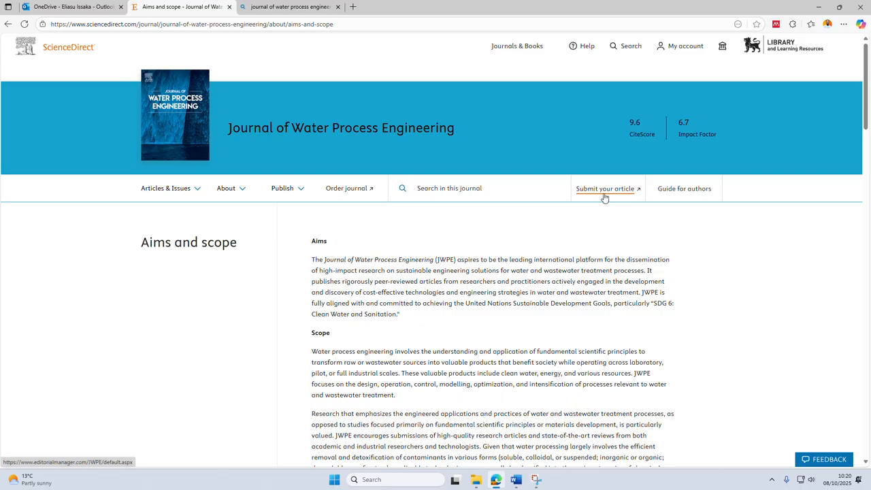
Open the journal's article submission site and confirm the default cookie preferences.
left_click(602, 197)
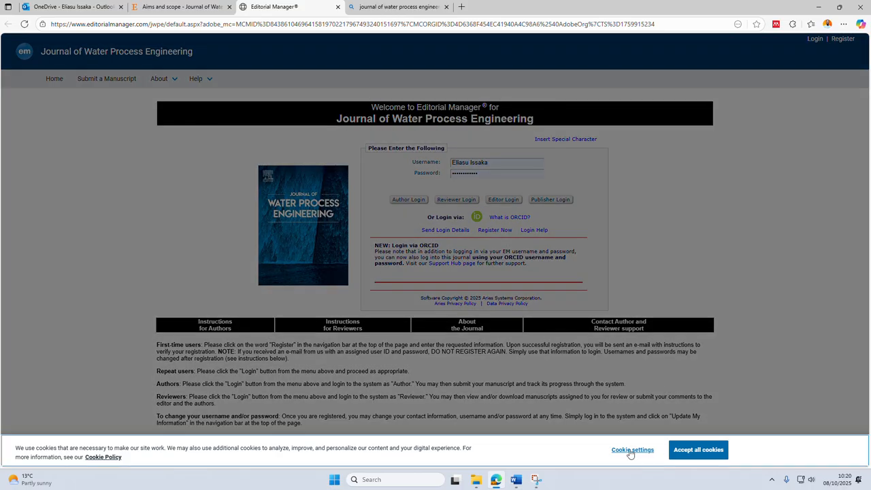
left_click(631, 451)
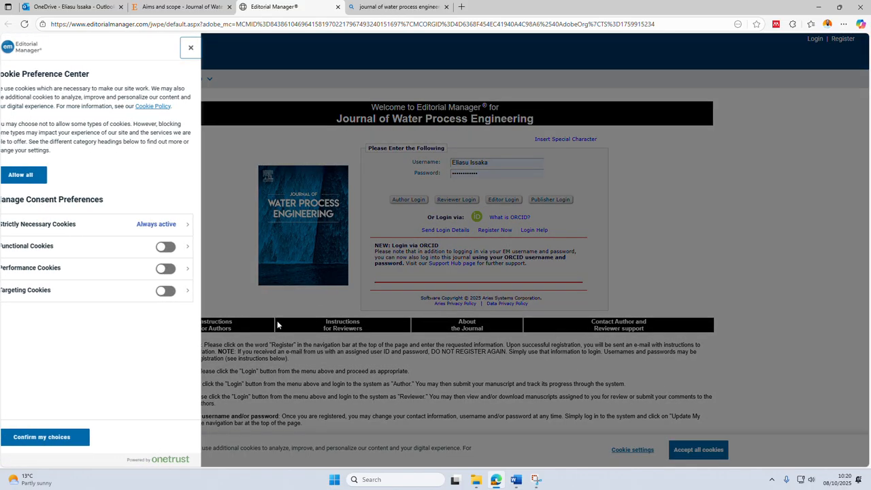
left_click(60, 437)
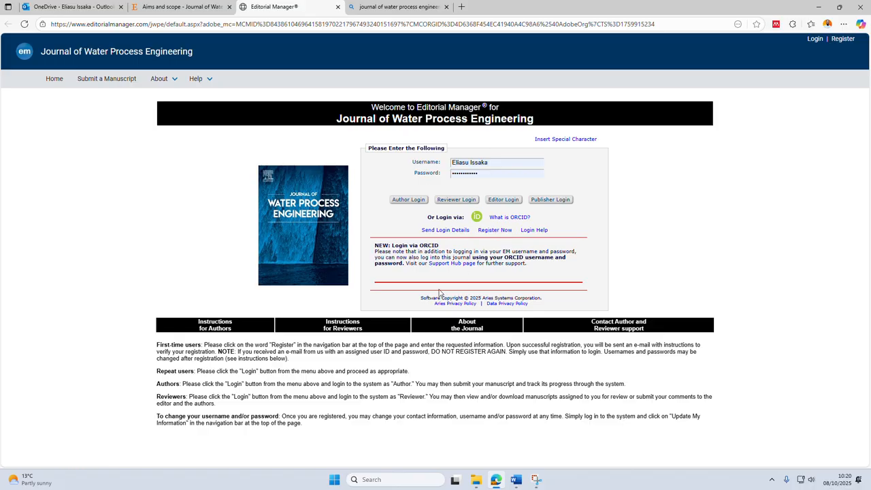
Log in to Editorial Manager via ORCID, accepting all ORCID cookies.
left_click(479, 219)
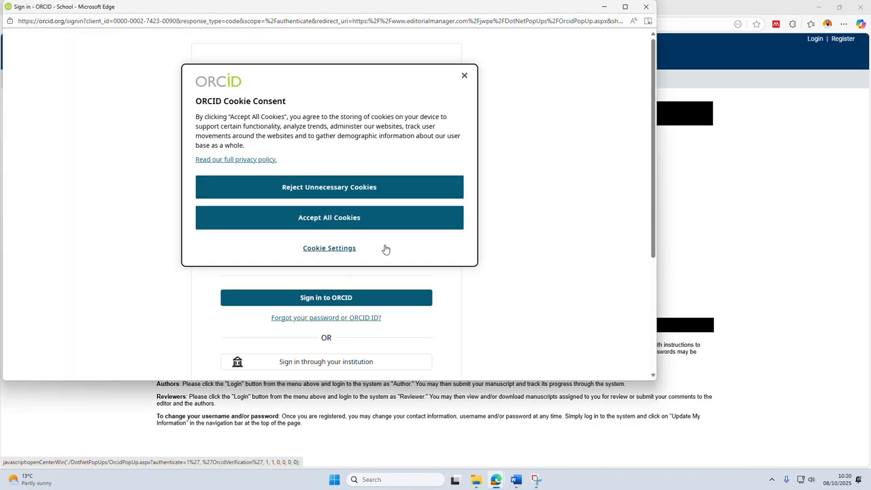
left_click(319, 224)
left_click(327, 299)
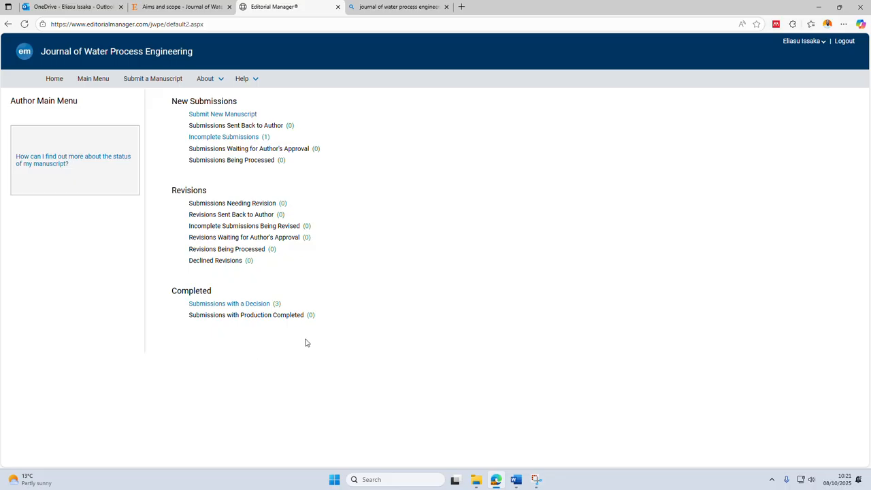
Start a new manuscript submission with the article type Review Article and proceed to attaching files.
left_click(230, 117)
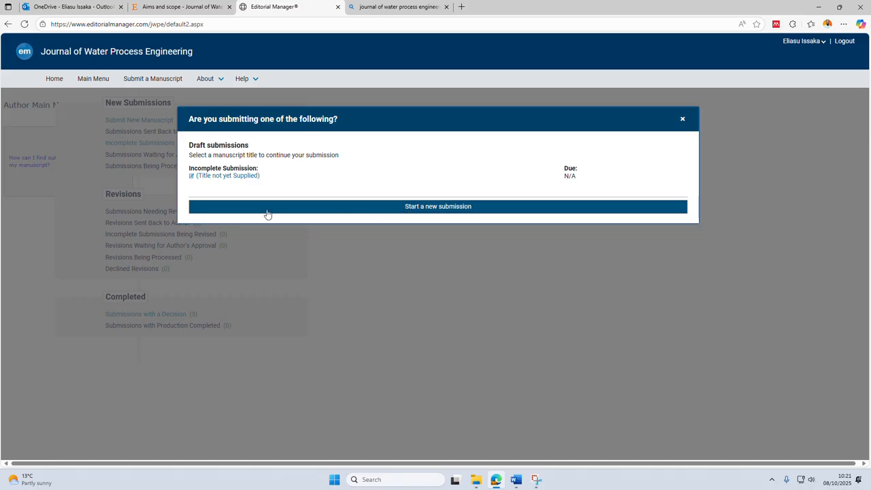
left_click(433, 209)
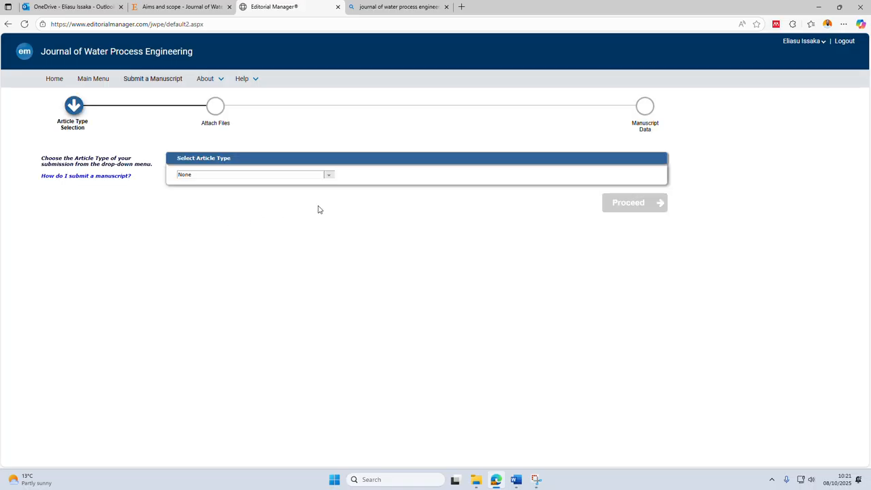
left_click(328, 175)
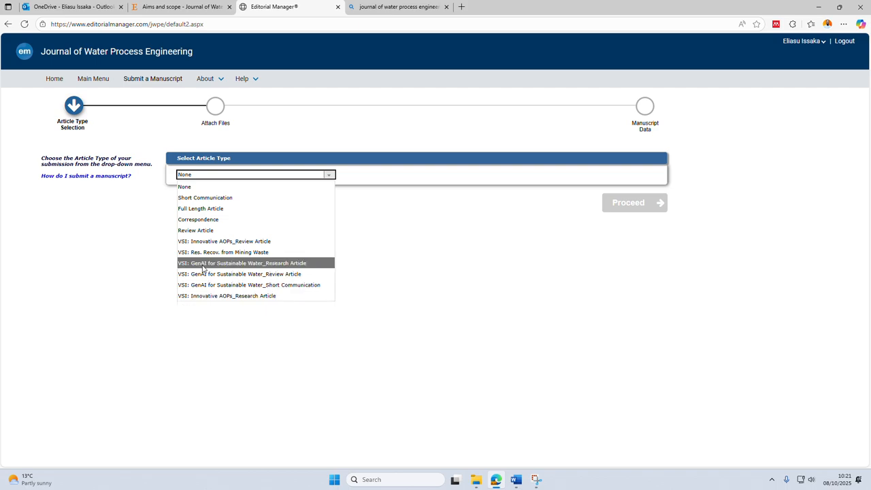
left_click(186, 231)
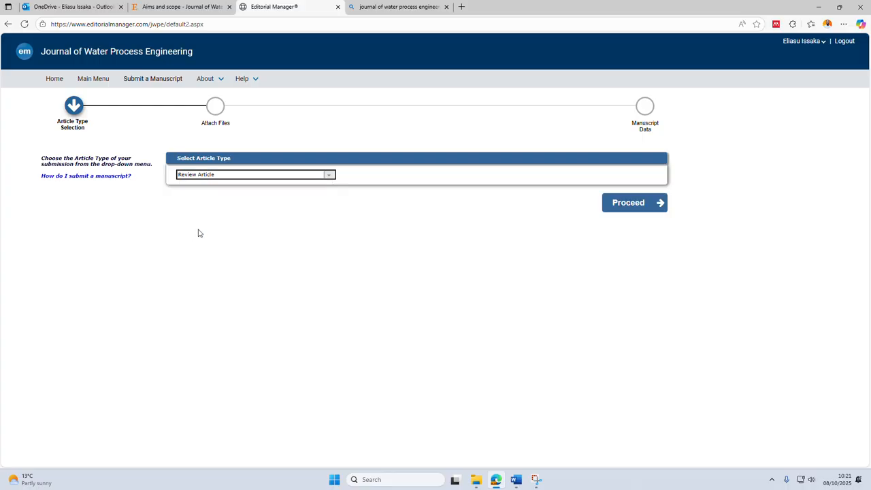
left_click(621, 203)
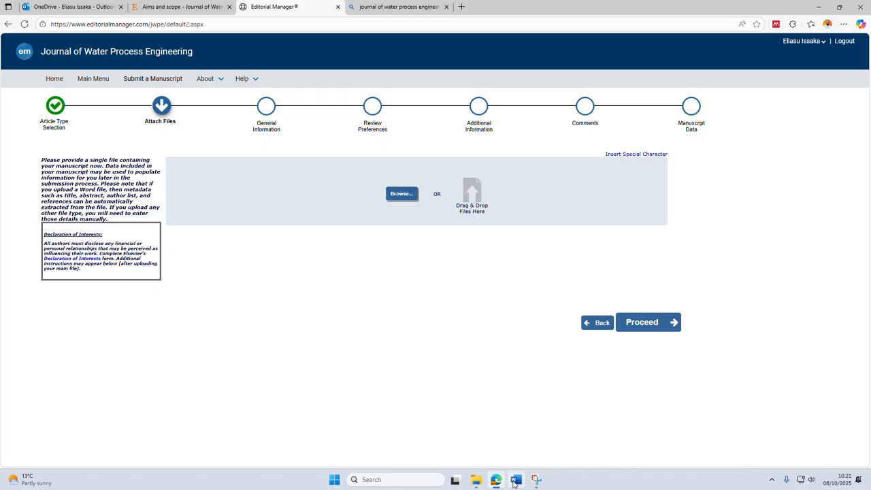
Close the manuscript open in Word and return to the OneDrive folder in a maximized browser window.
left_click(837, 7)
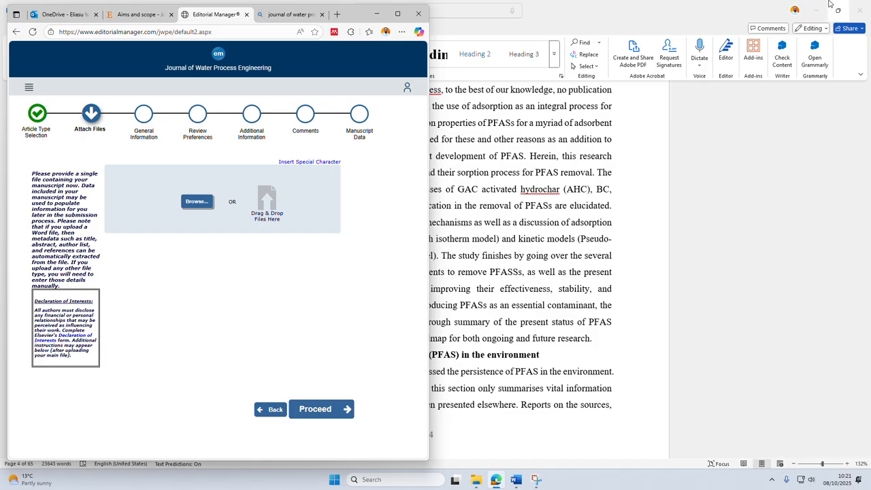
left_click(861, 10)
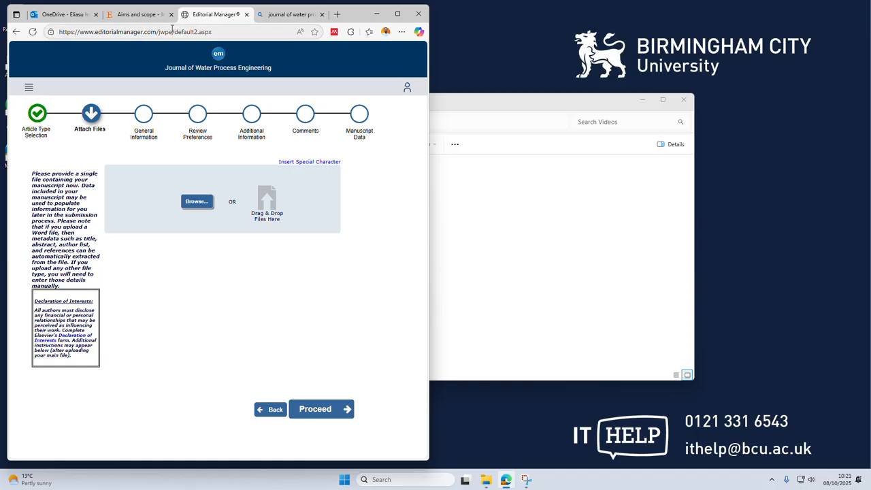
left_click(139, 14)
left_click(57, 13)
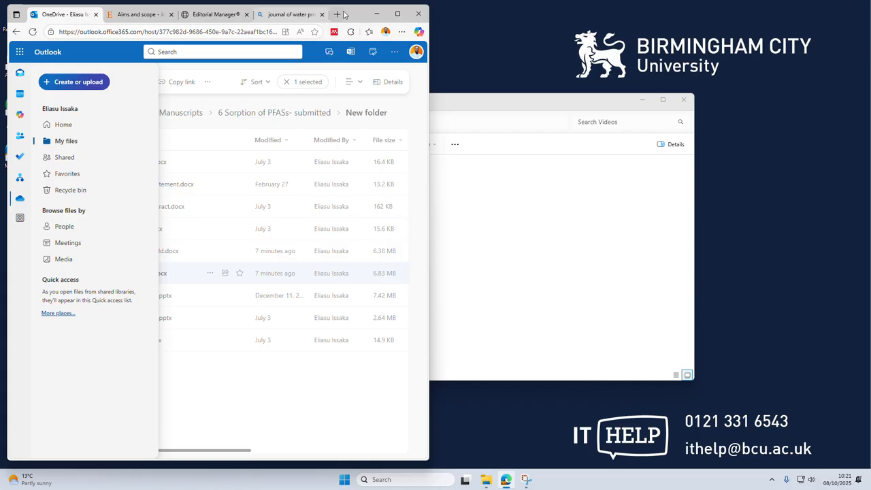
left_click_drag(327, 21, 327, 76)
left_click(397, 69)
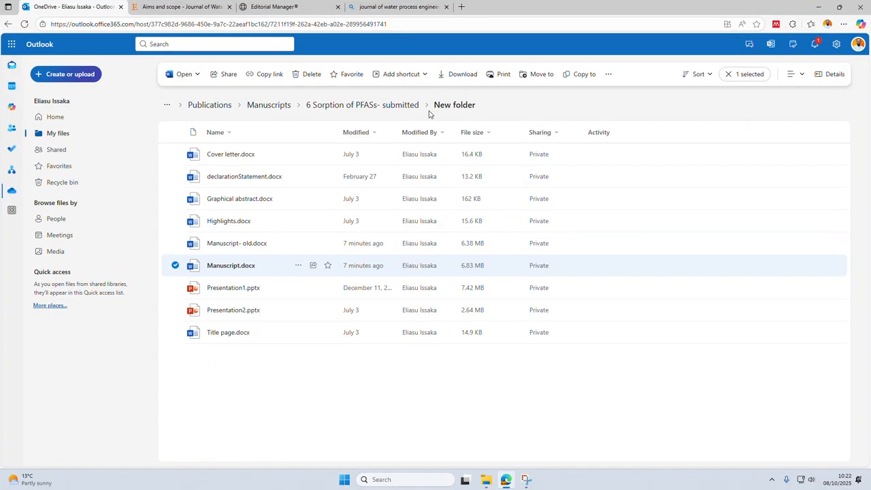
Download Manuscript.docx from the OneDrive folder.
right_click(247, 266)
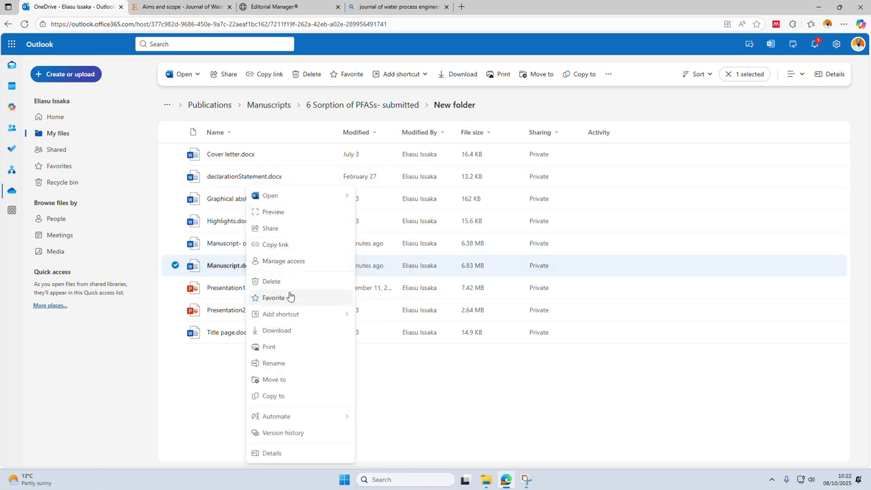
left_click(231, 409)
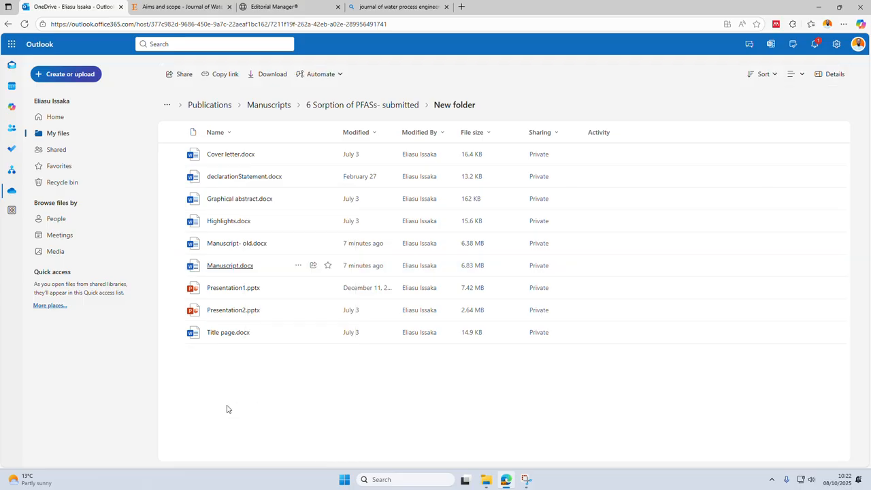
left_click(297, 267)
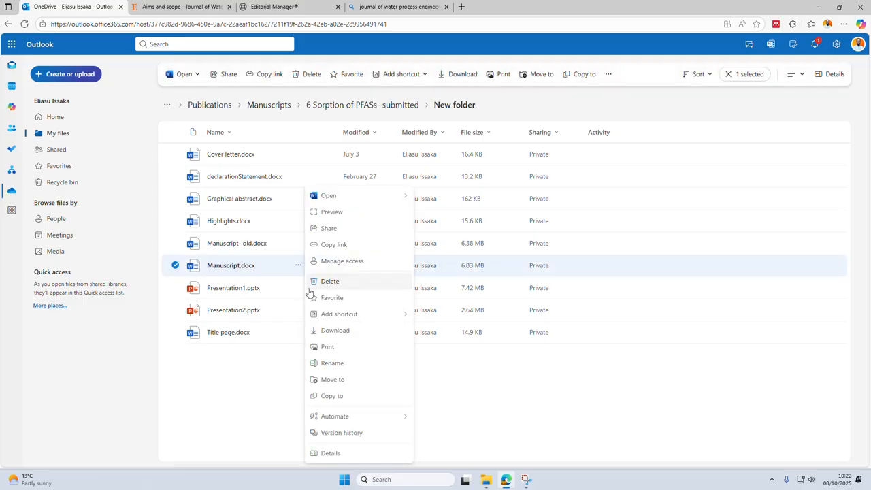
left_click(335, 331)
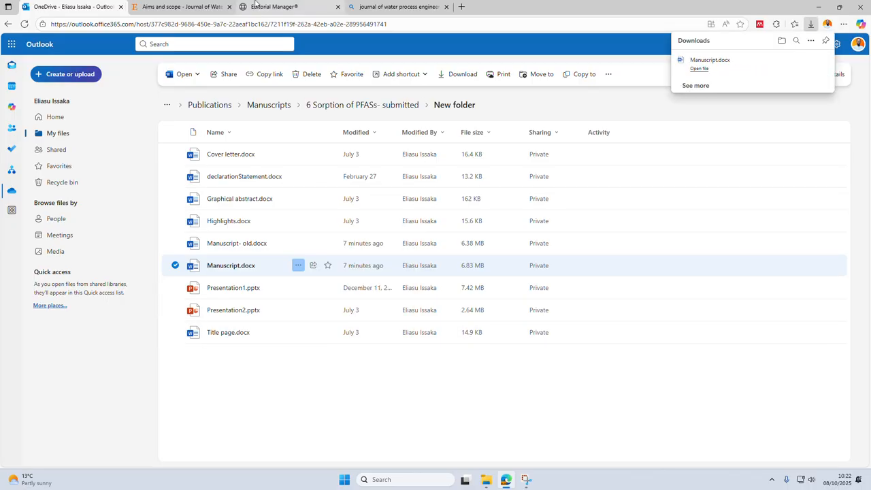
Upload Manuscript.docx from the Downloads folder as the manuscript file of the Editorial Manager submission.
left_click(262, 7)
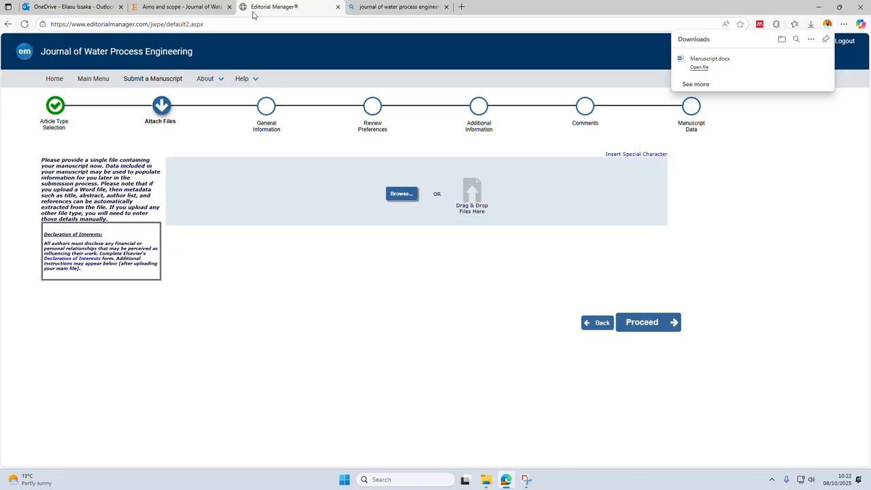
left_click(394, 200)
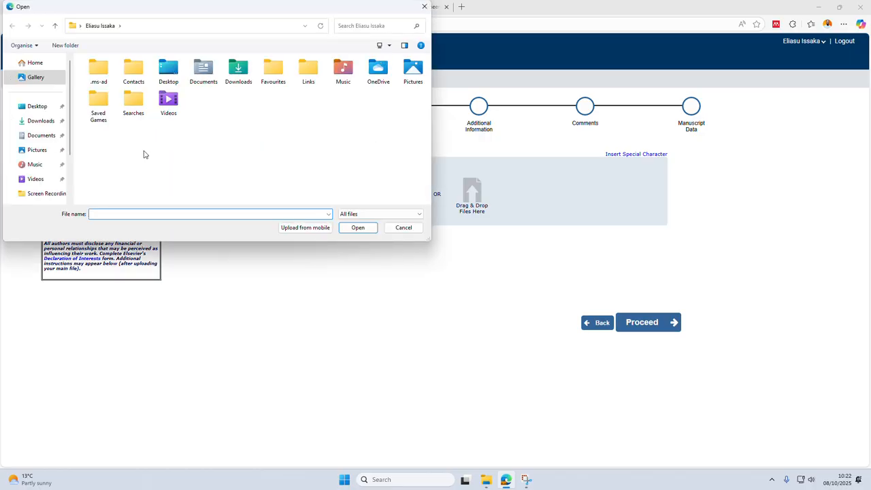
left_click(37, 122)
double_click(113, 89)
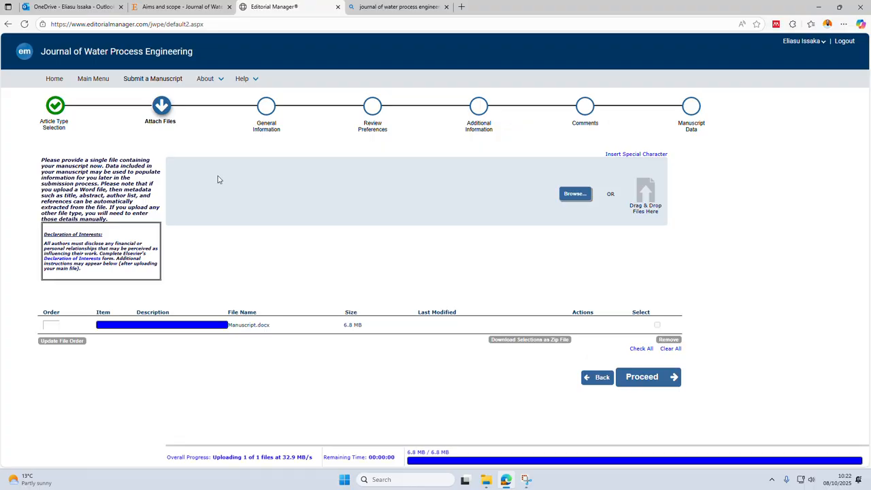
Download Cover letter.docx, declarationStatement.docx, Graphical abstract.docx and Highlights.docx from the OneDrive folder.
left_click(70, 8)
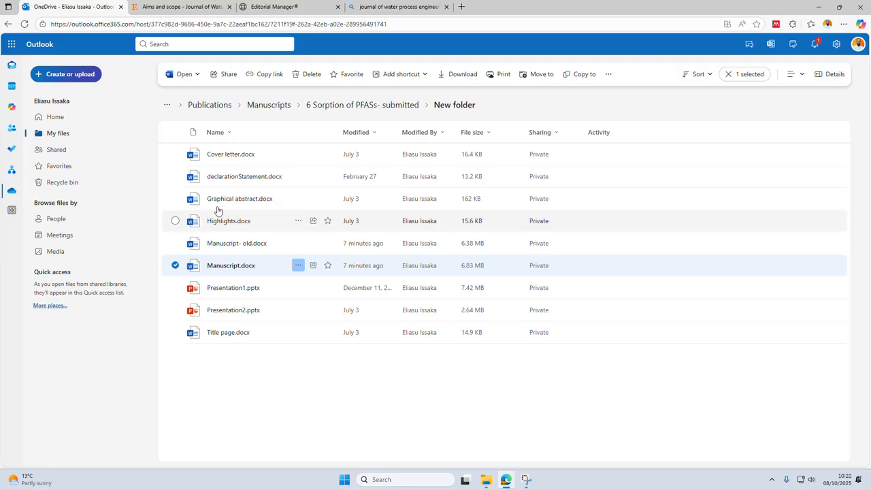
left_click(298, 158)
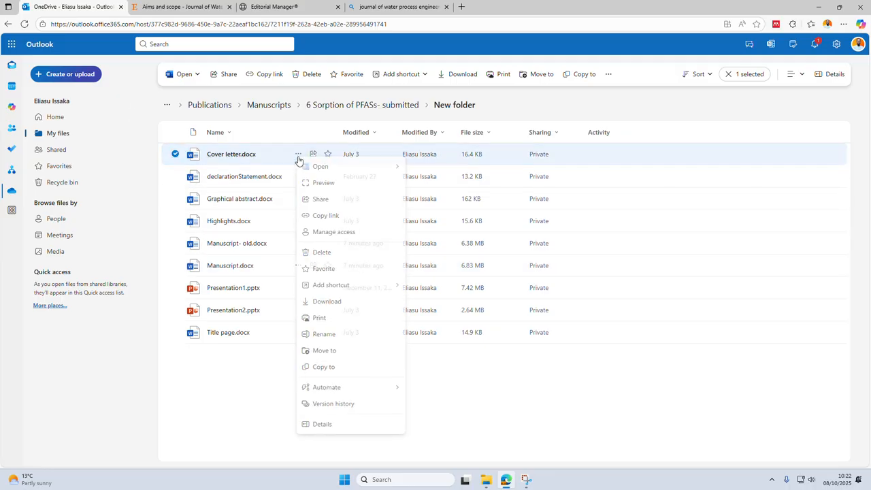
left_click(319, 307)
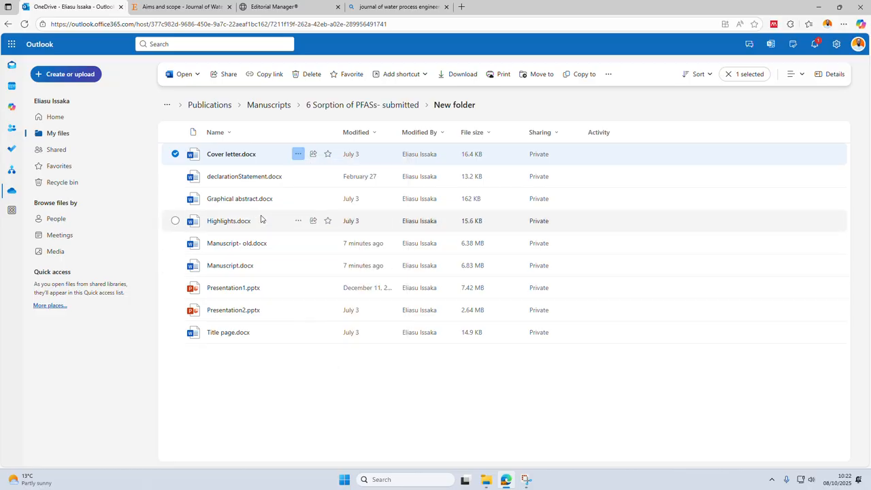
left_click(298, 177)
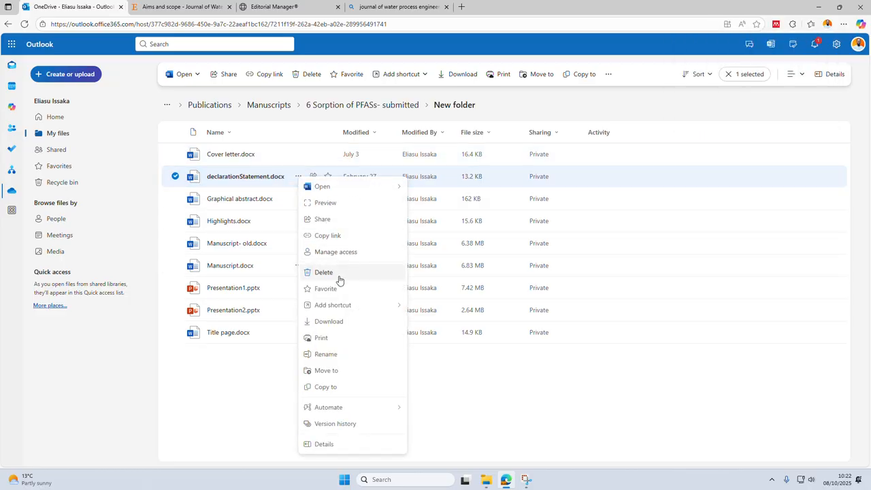
left_click(326, 323)
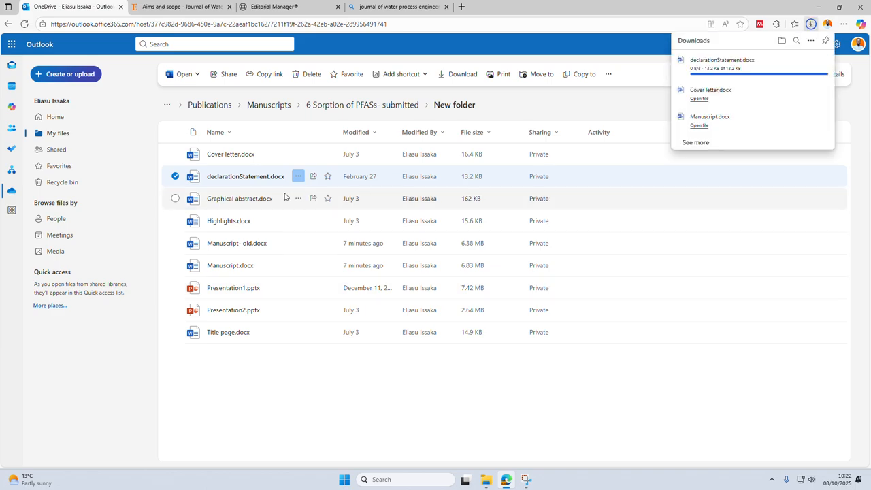
left_click(297, 199)
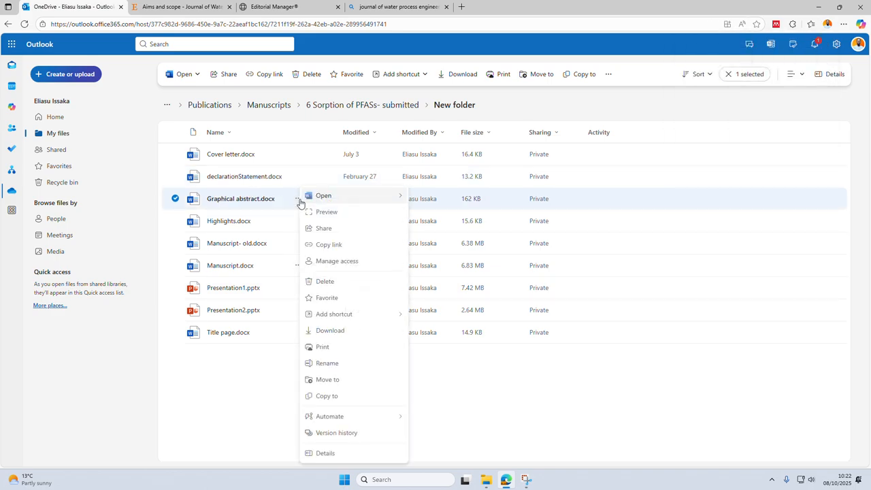
left_click(331, 330)
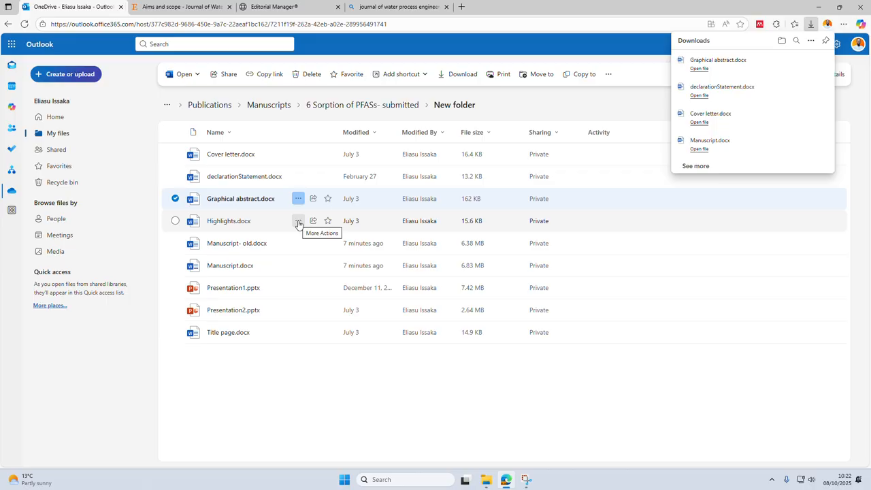
left_click(297, 221)
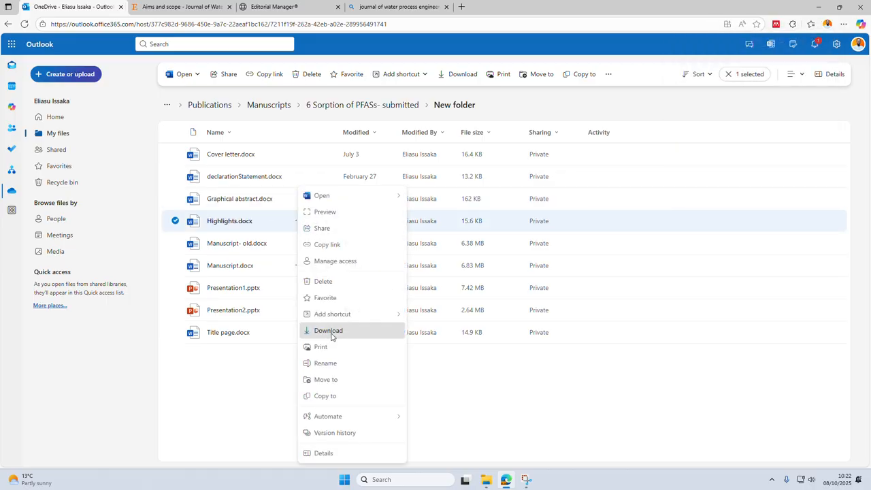
left_click(331, 332)
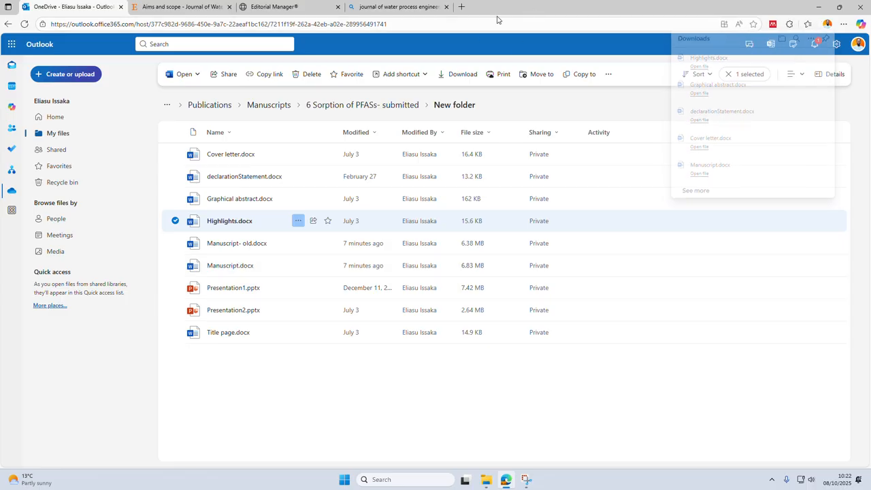
Attach the Highlights document from Downloads to the Editorial Manager submission with the item type Highlights.
left_click(276, 7)
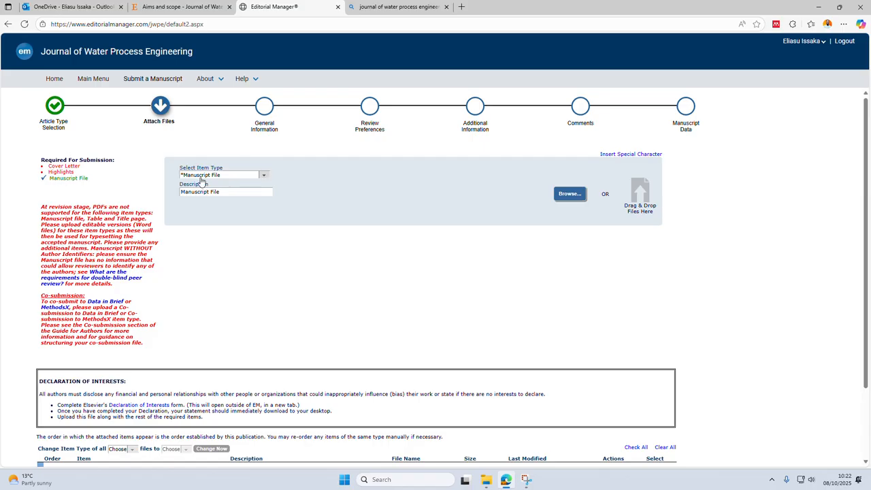
left_click(262, 176)
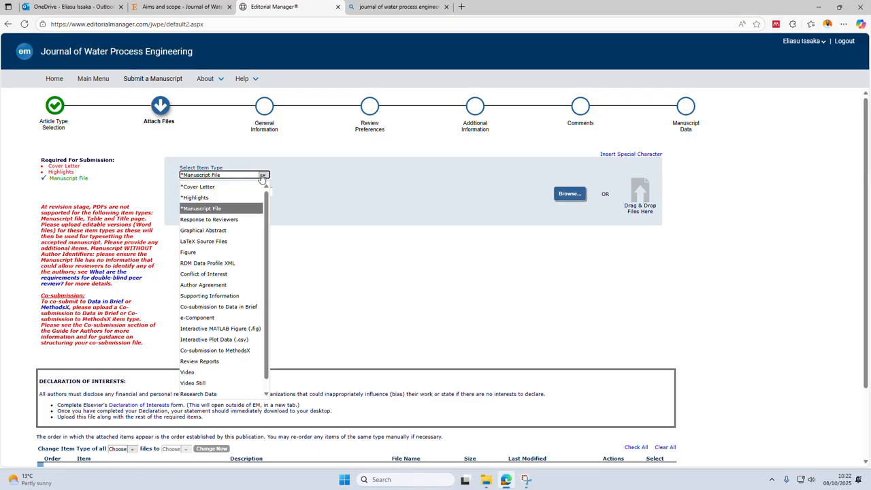
left_click(219, 198)
left_click(565, 198)
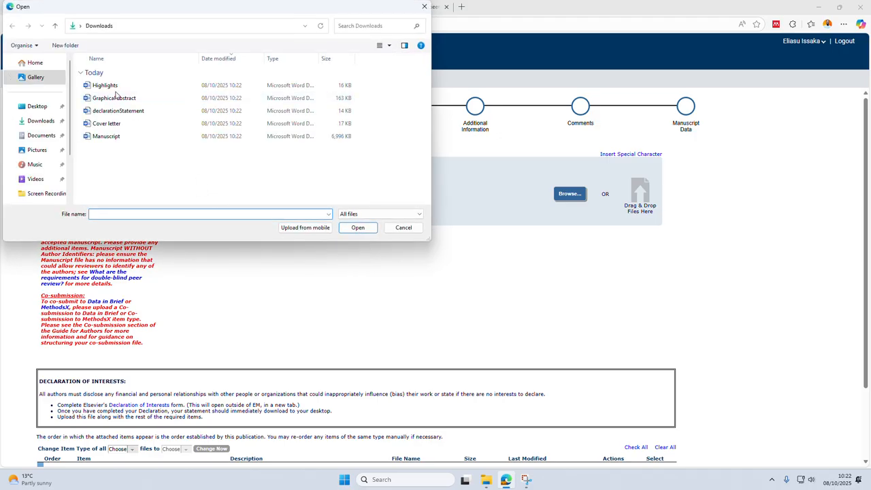
double_click(106, 85)
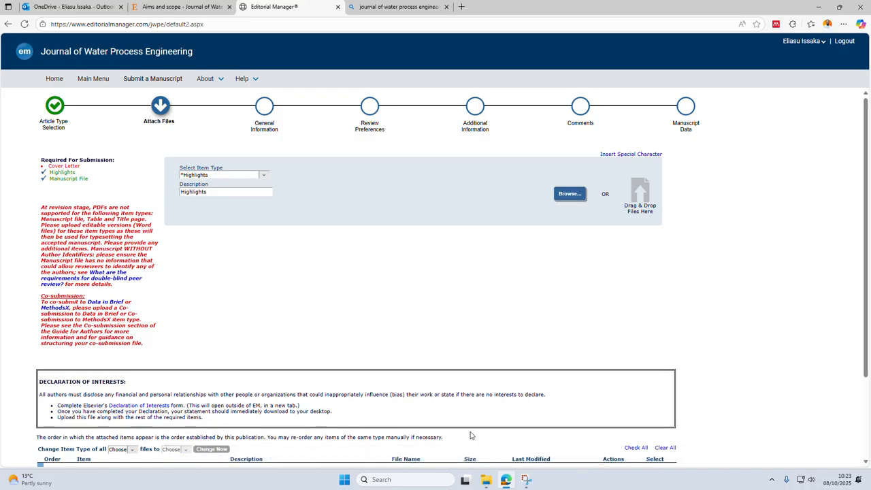
Open the downloaded Cover letter from File Explorer in Word, read through it, and close it.
left_click(486, 479)
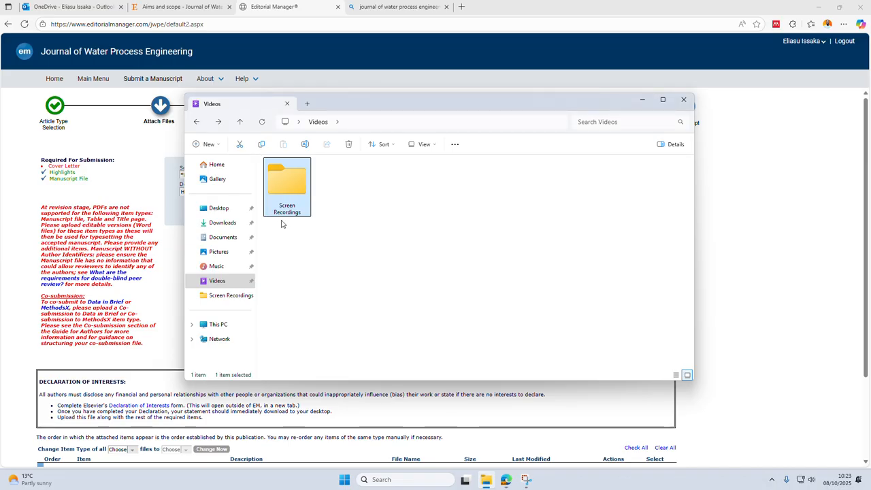
left_click(222, 223)
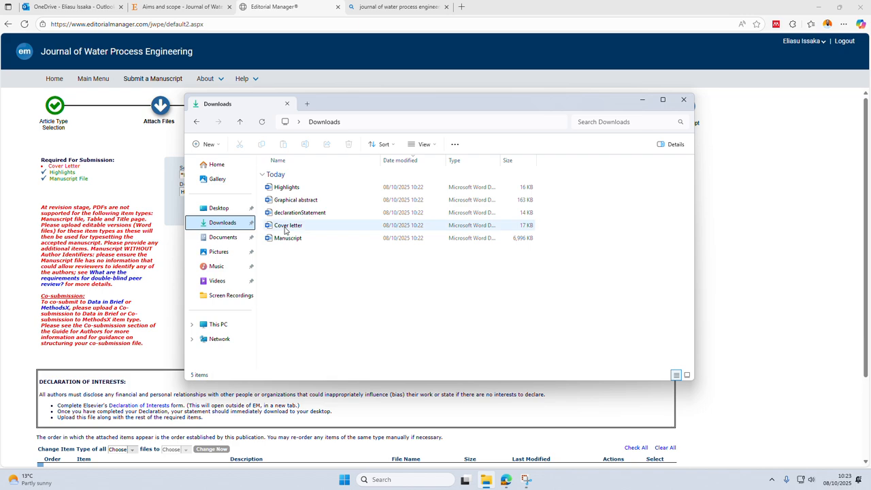
left_click(286, 229)
right_click(285, 230)
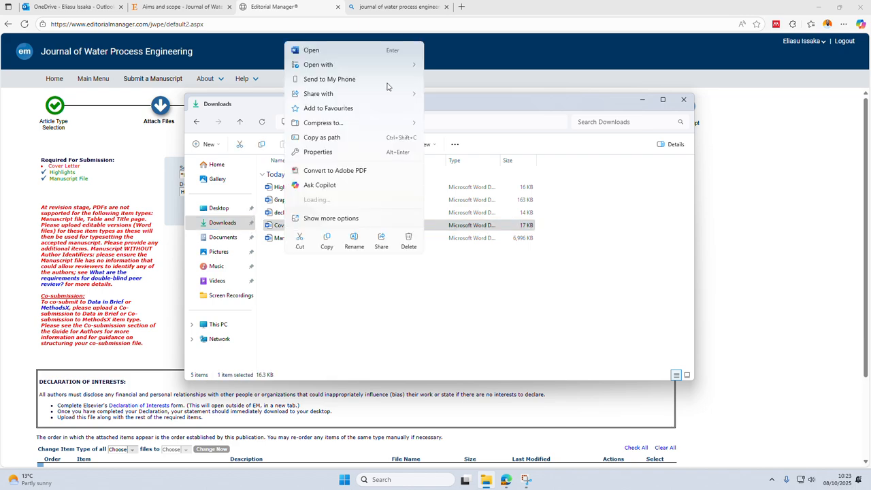
mouse_move(342, 64)
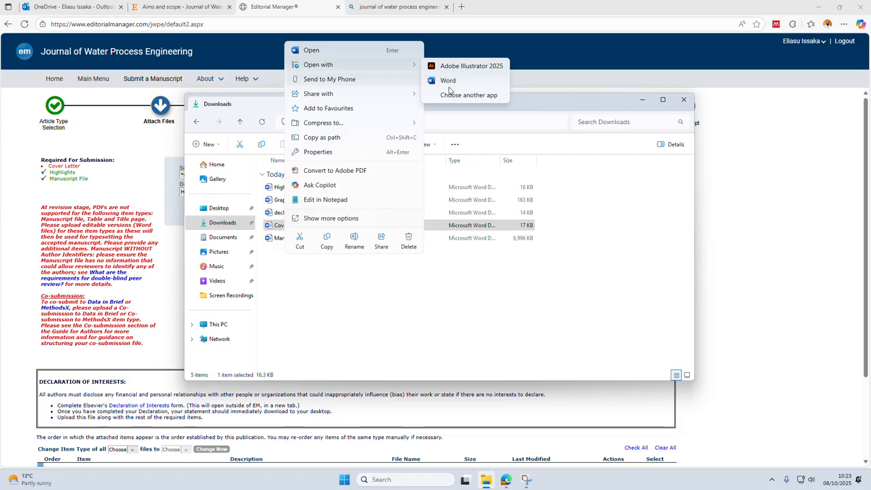
left_click(452, 80)
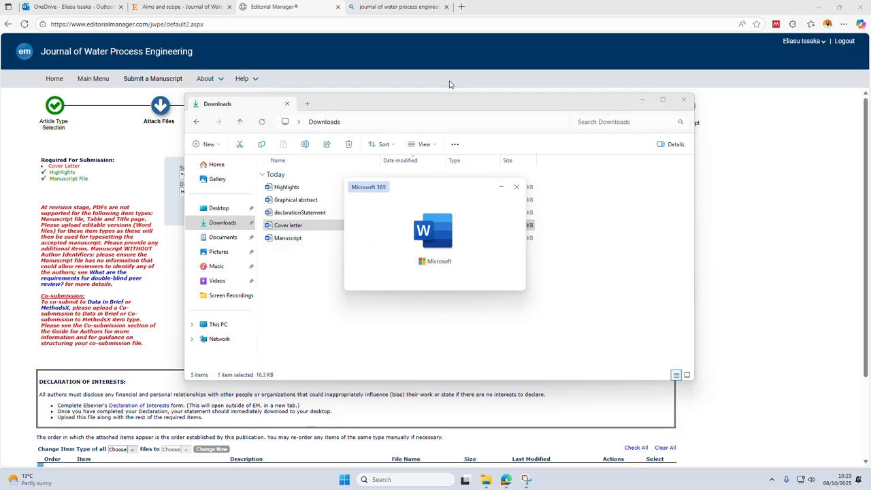
scroll(402, 160, "down", 3)
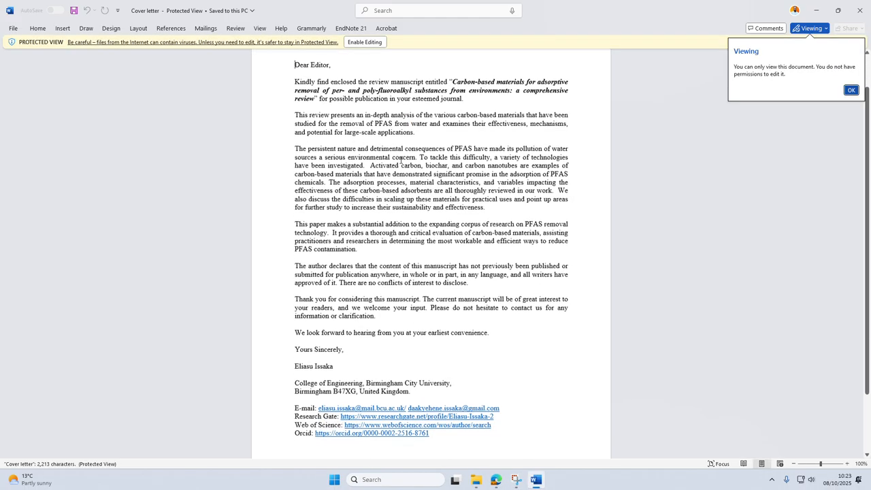
scroll(402, 159, "up", 2)
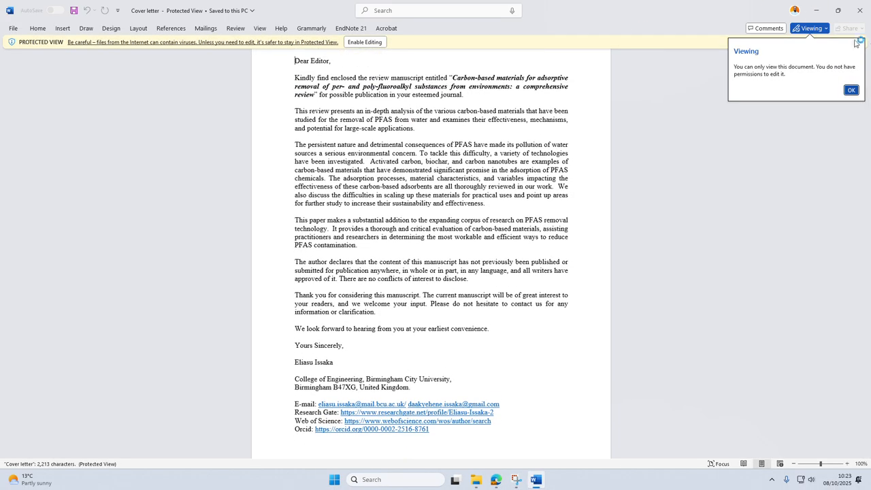
left_click(860, 12)
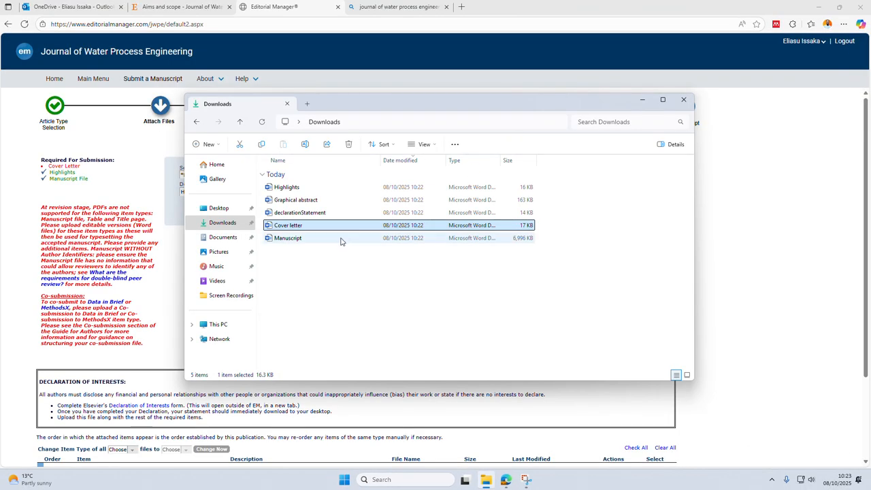
Return to the Editorial Manager submission and attach the Cover letter document with the item type Cover Letter.
left_click(717, 245)
left_click(262, 174)
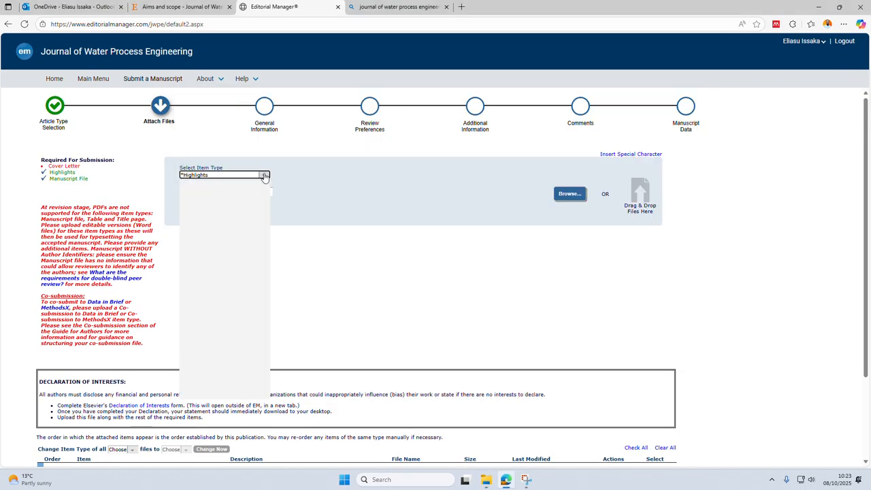
left_click(202, 188)
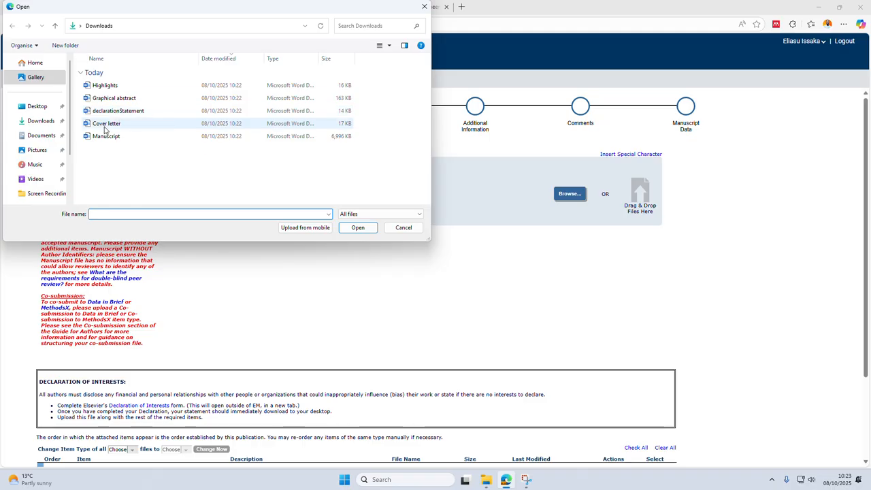
double_click(107, 124)
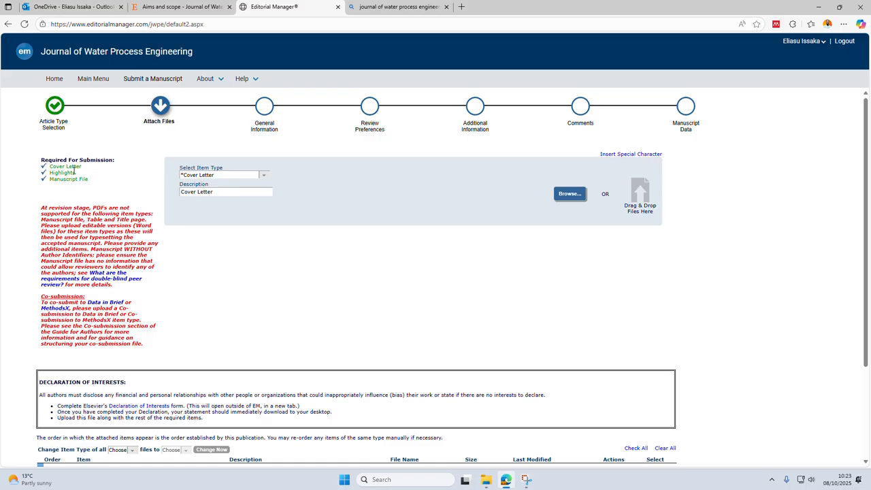
Attach the Graphical abstract document from Downloads with the item type Graphical Abstract.
left_click(264, 175)
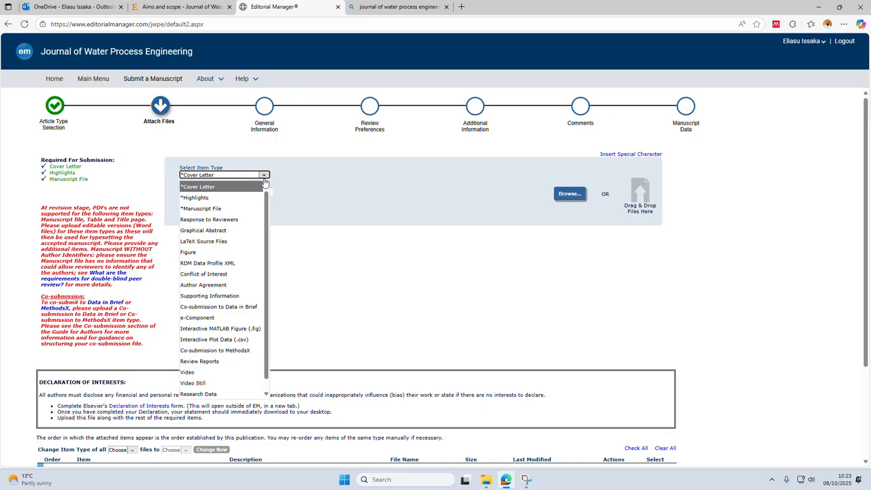
left_click(204, 231)
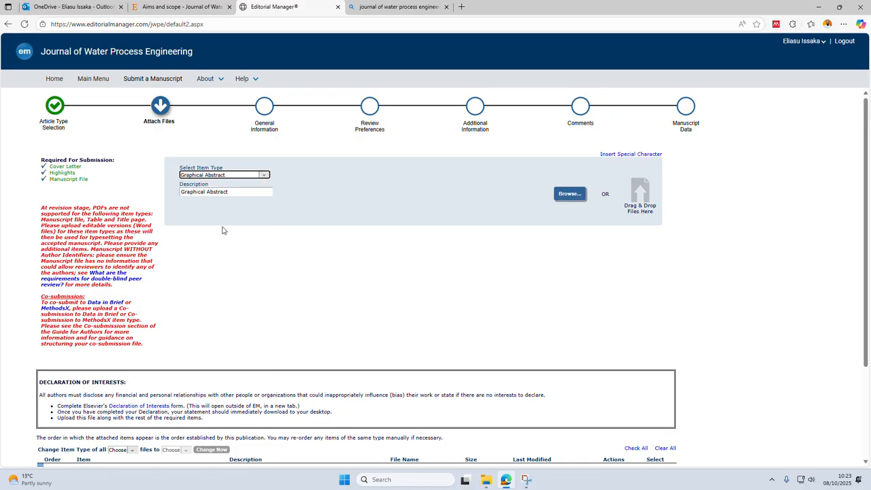
left_click(570, 197)
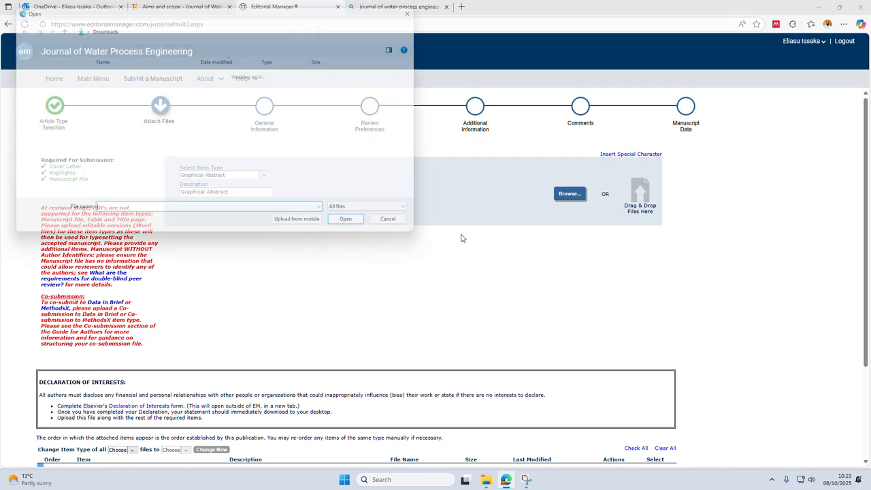
left_click(135, 100)
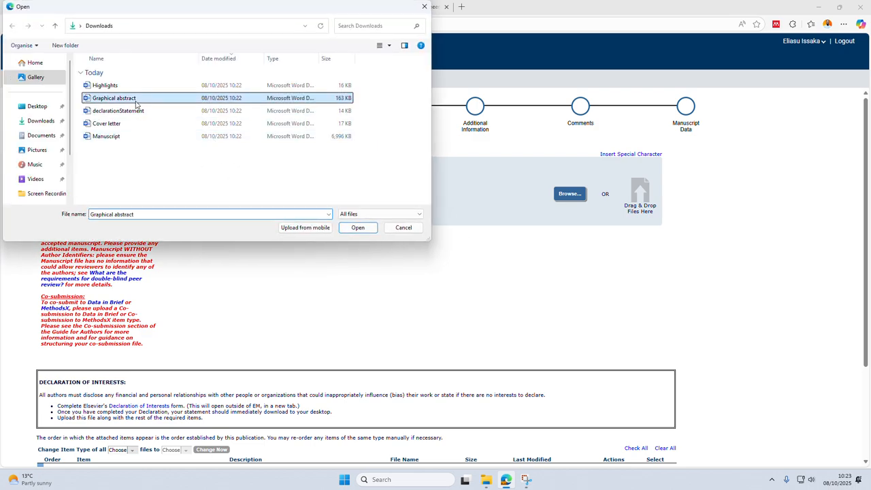
double_click(135, 99)
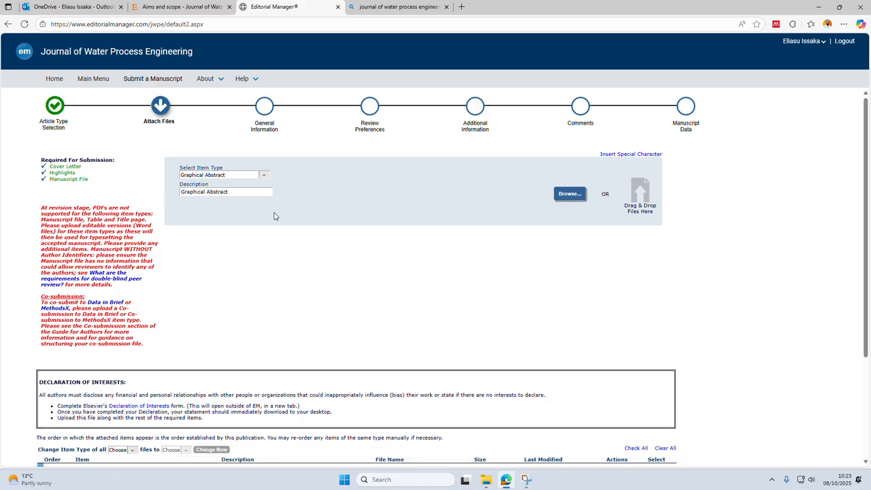
Check the available item types and review the list of files attached to the submission.
left_click(263, 175)
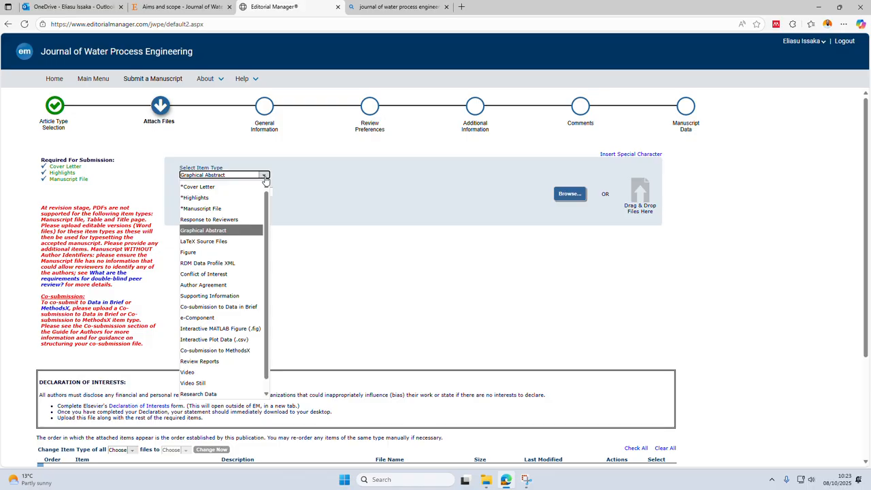
left_click(369, 321)
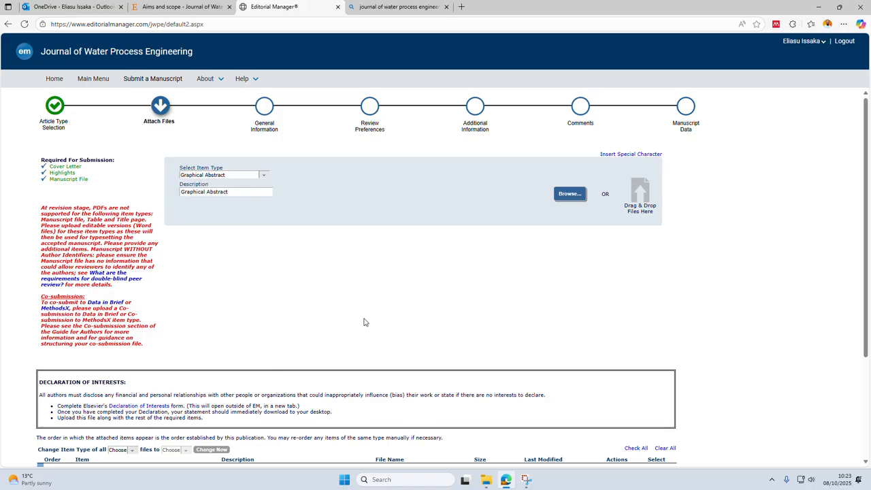
scroll(417, 276, "down", 2)
scroll(417, 276, "down", 1)
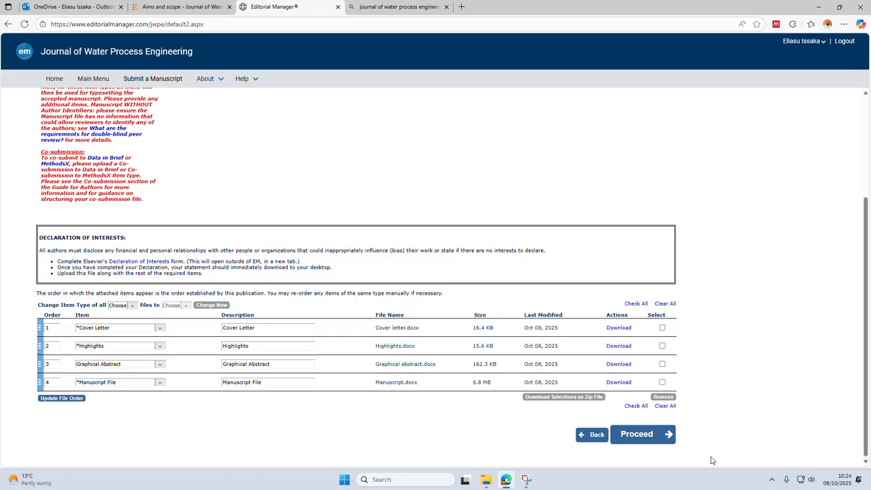
Proceed from the attached files to General Information and set the section/category to Sensing and Monitoring.
left_click(637, 434)
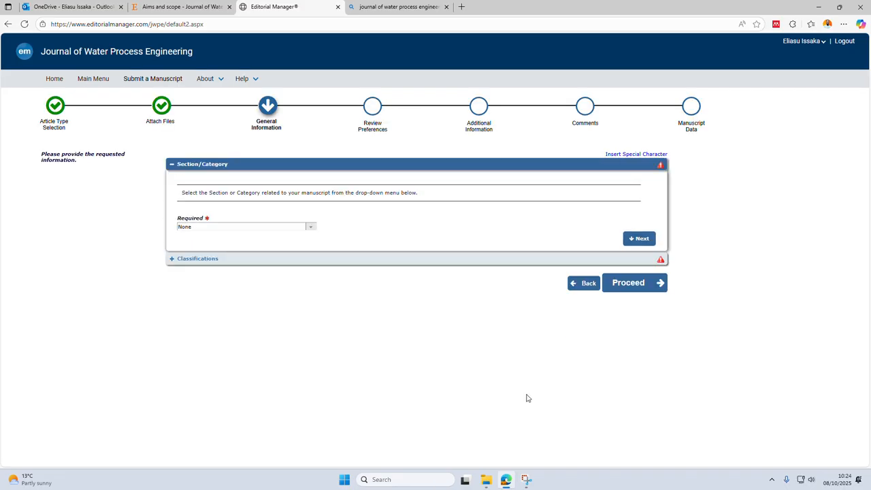
left_click(311, 228)
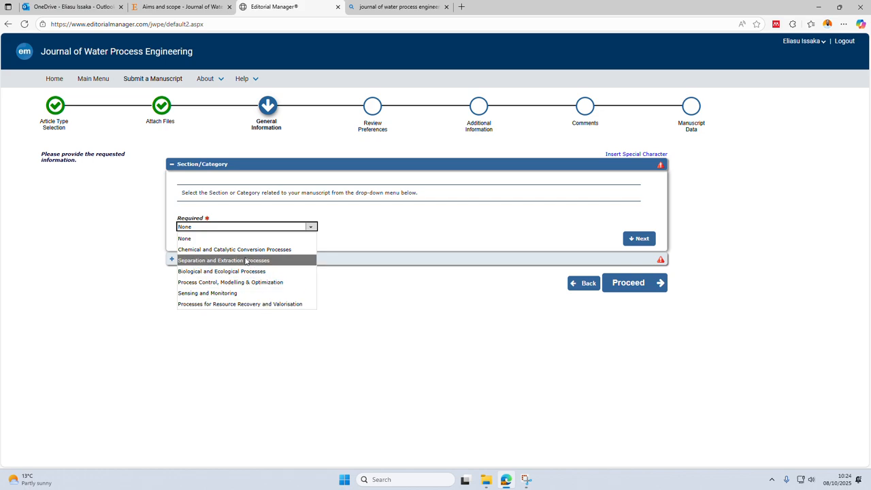
left_click(222, 293)
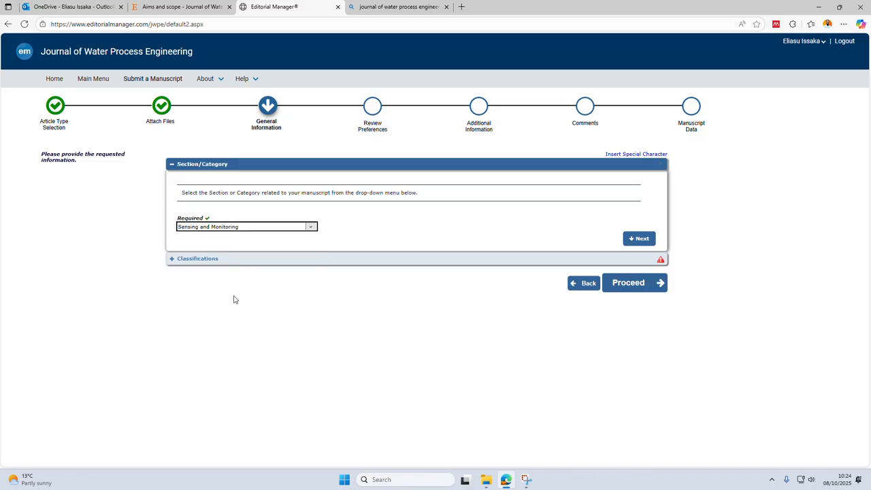
left_click(632, 238)
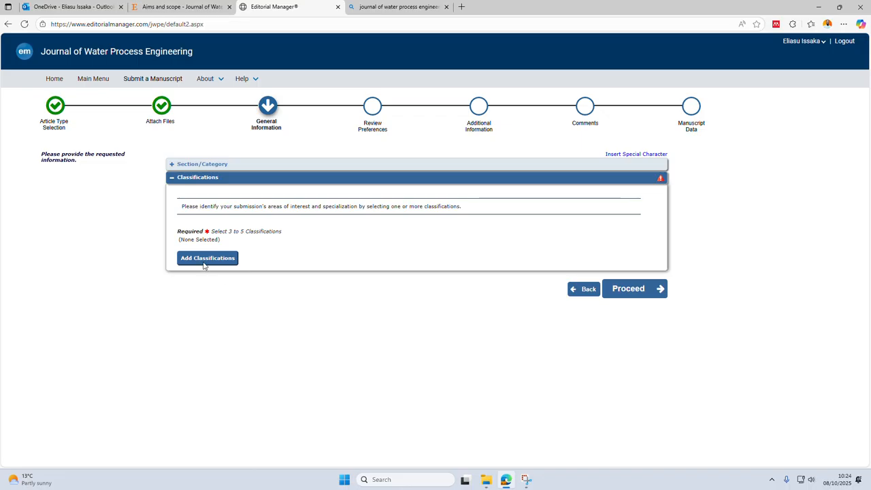
Add the classifications Sensing and Monitoring, Separation and Extraction Processes, and Processes for Resource Recovery and Valorisation, and submit the selection.
left_click(206, 259)
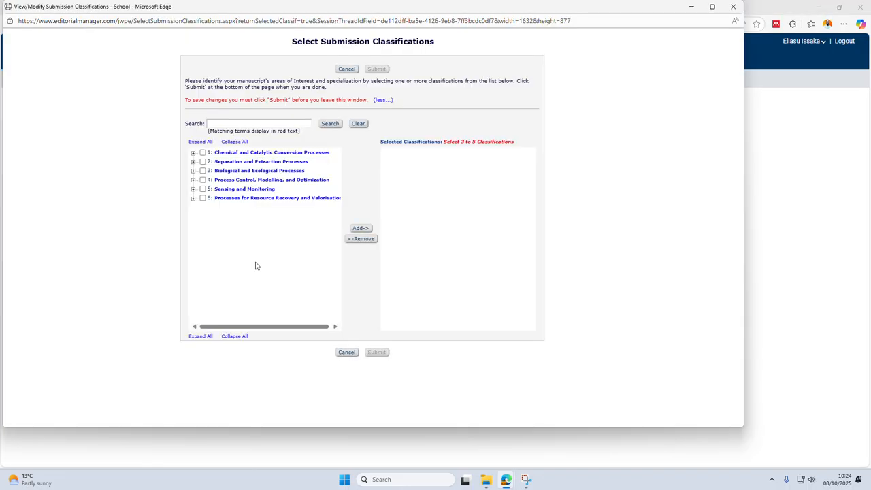
left_click(202, 188)
left_click(360, 228)
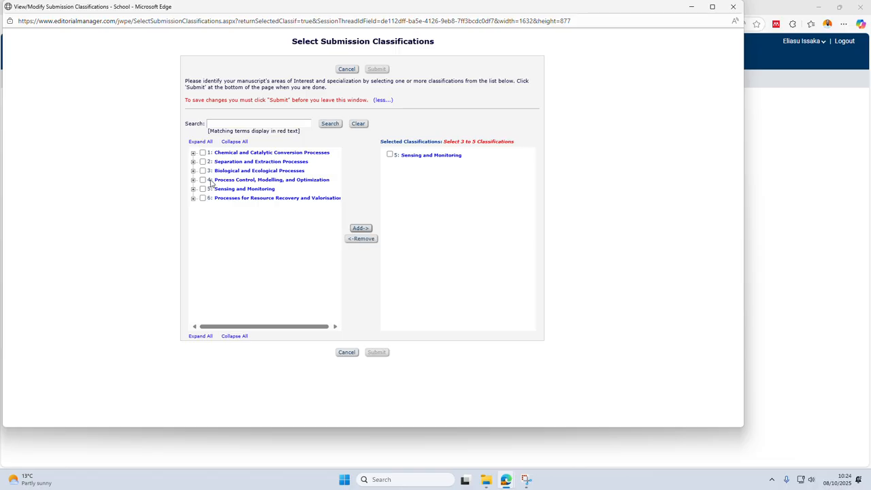
left_click(202, 161)
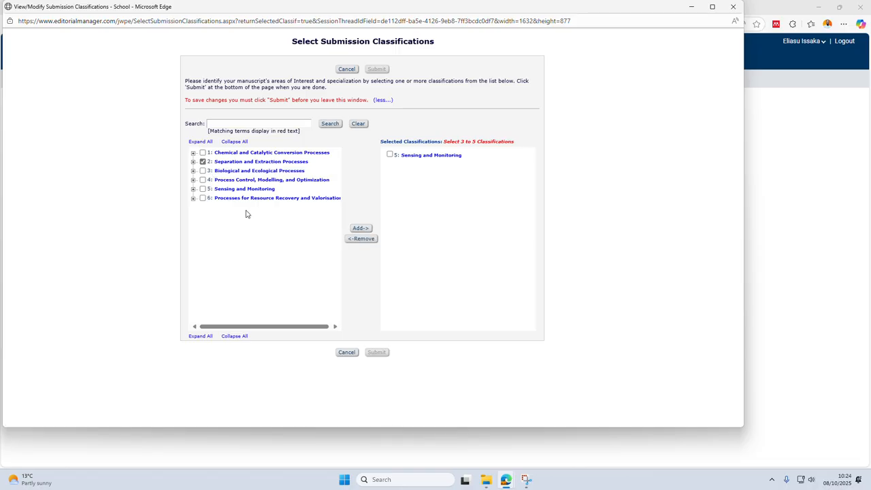
left_click(367, 231)
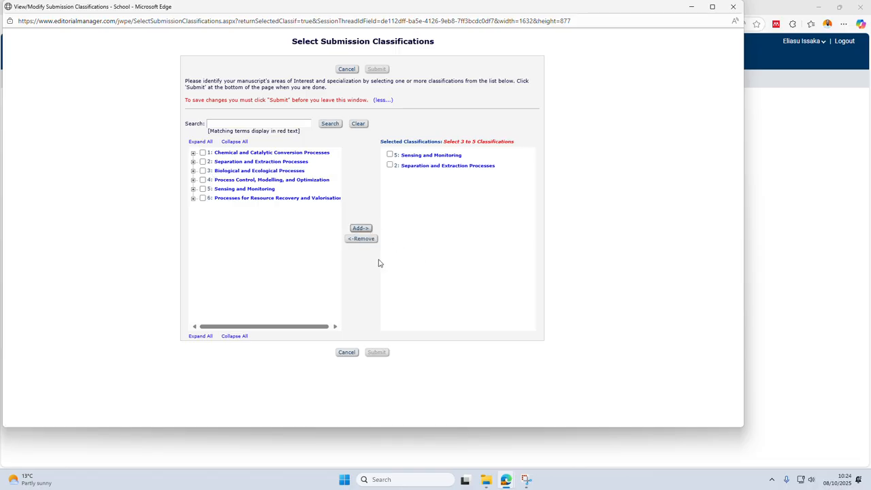
left_click(202, 198)
left_click(360, 229)
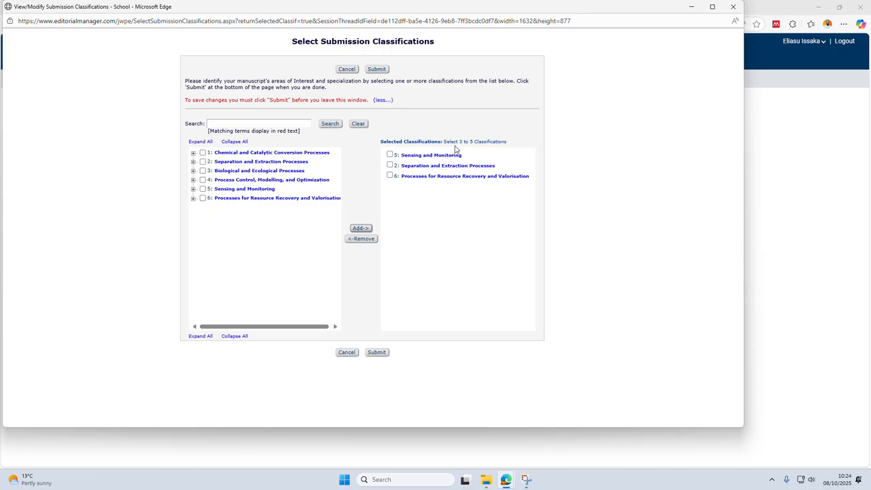
left_click(378, 354)
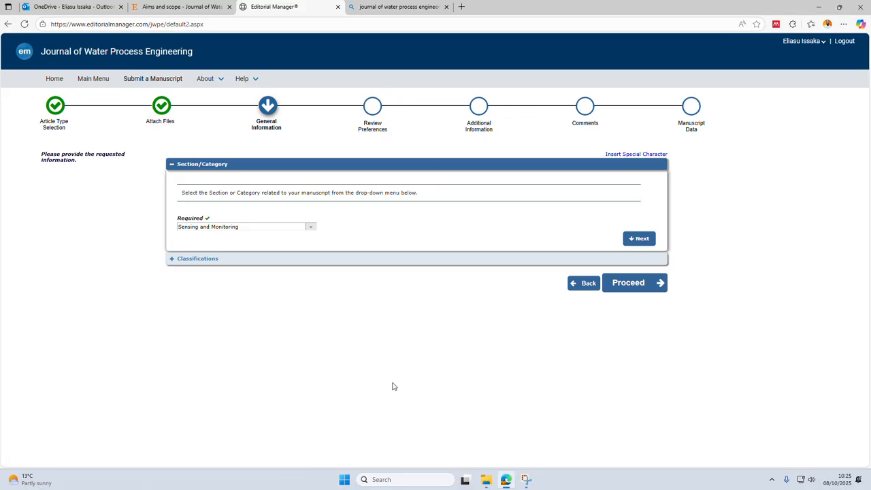
Proceed through Review Preferences to the Additional Information questionnaire without adding any opposed reviewers.
left_click(621, 286)
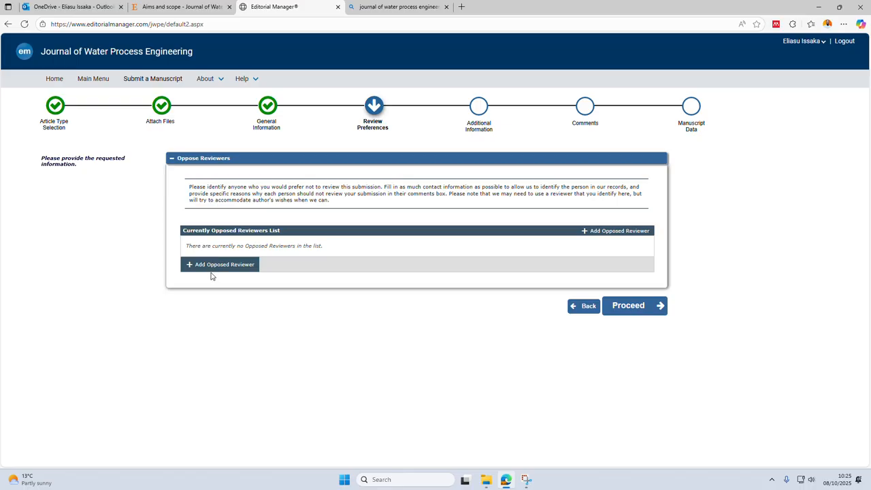
left_click(615, 314)
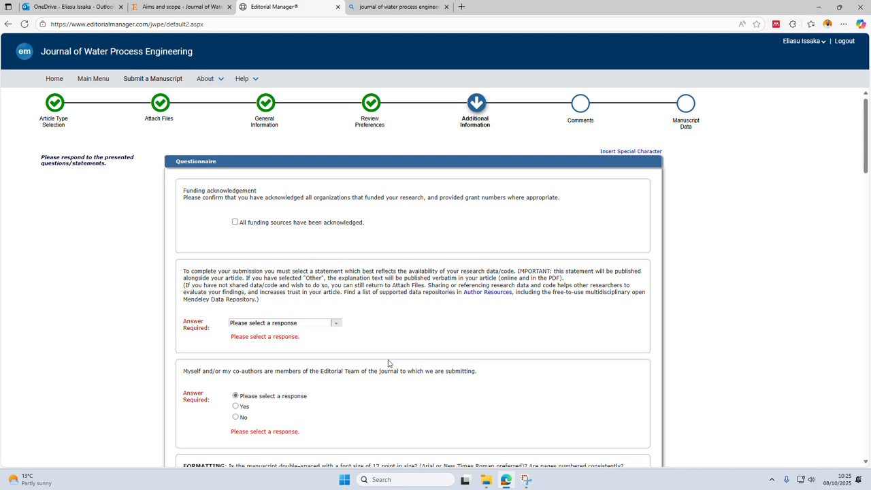
Go back to Review Preferences to look over the Oppose Reviewers section, and return to the questionnaire.
scroll(391, 367, "down", 2)
scroll(340, 272, "up", 2)
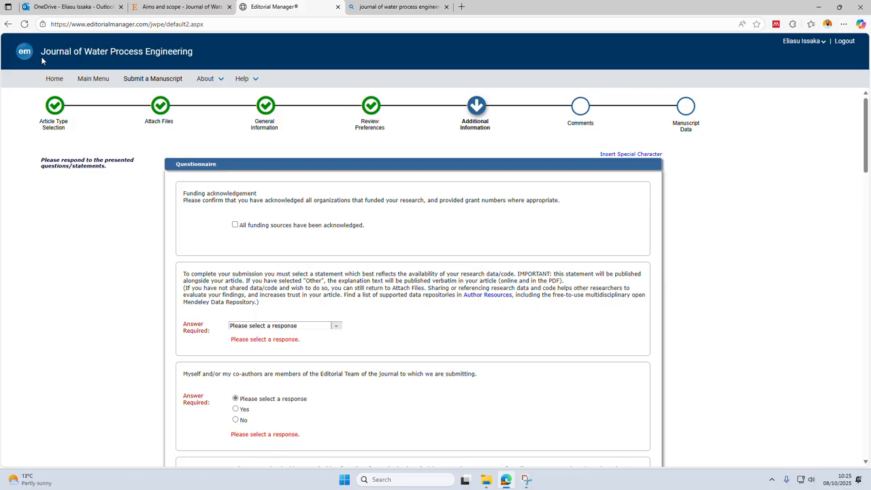
left_click(7, 23)
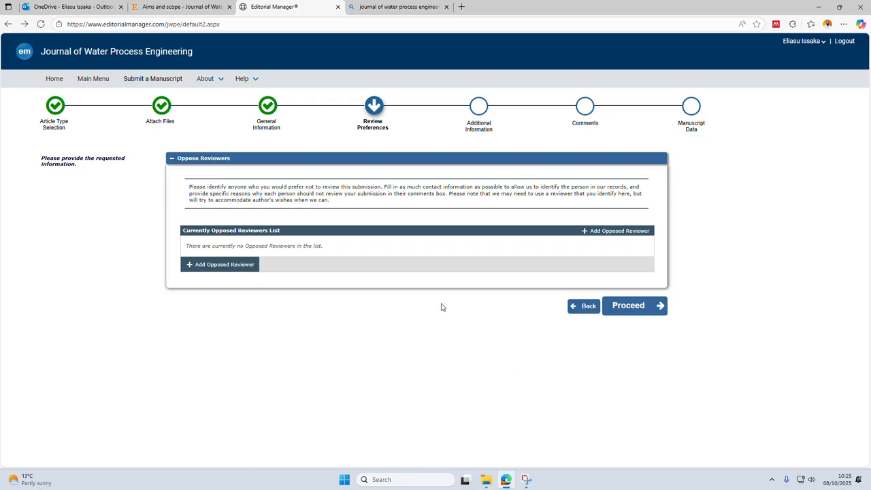
left_click(630, 308)
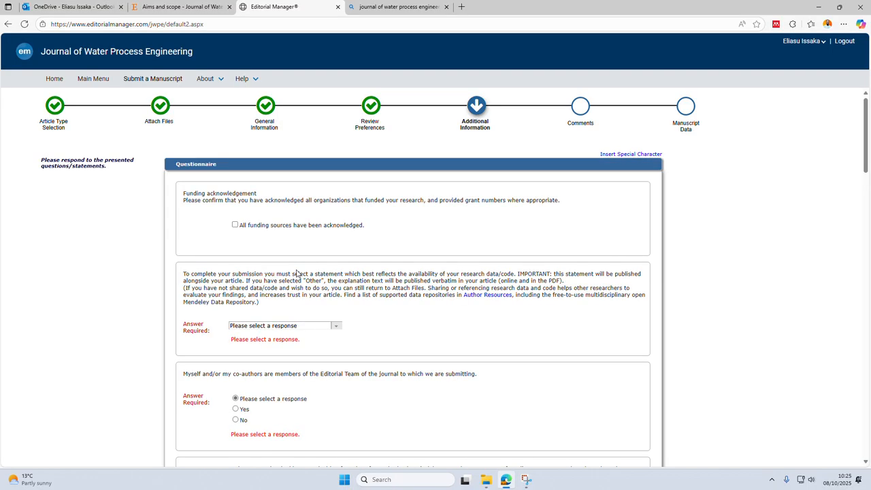
Read through the Additional Information questionnaire to see which declarations and manuscript checks require an answer.
scroll(296, 274, "down", 1)
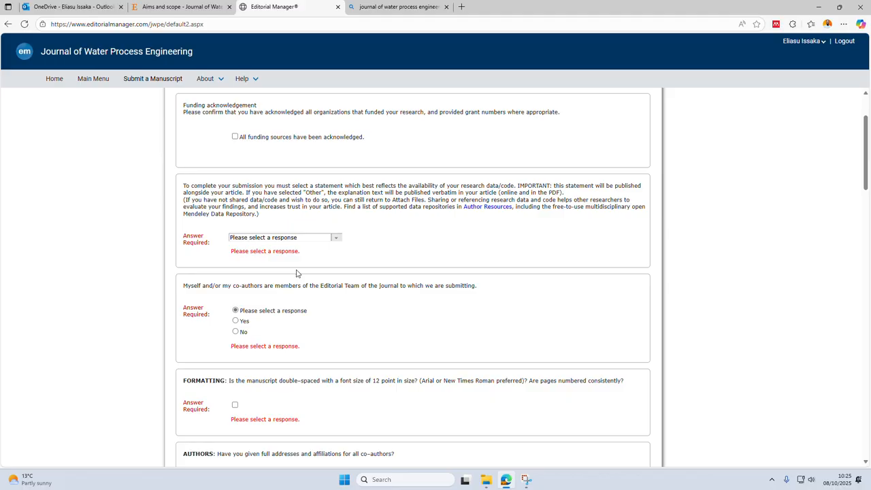
scroll(296, 273, "up", 1)
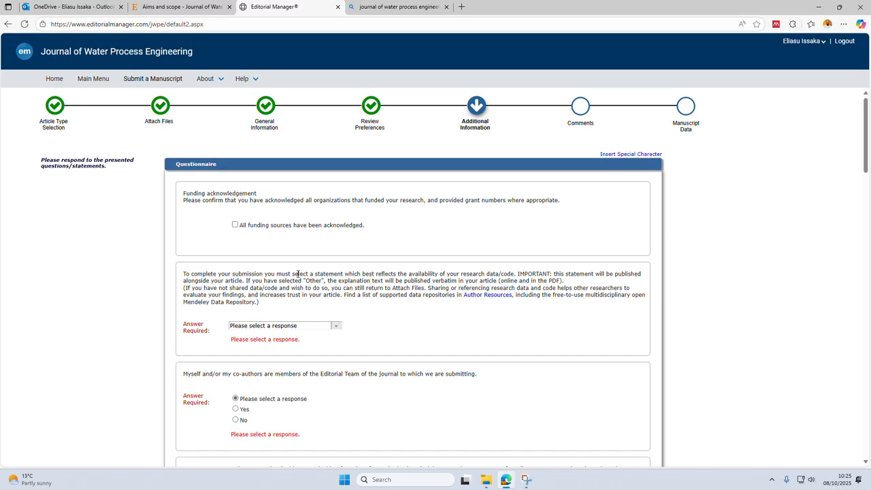
scroll(408, 286, "down", 2)
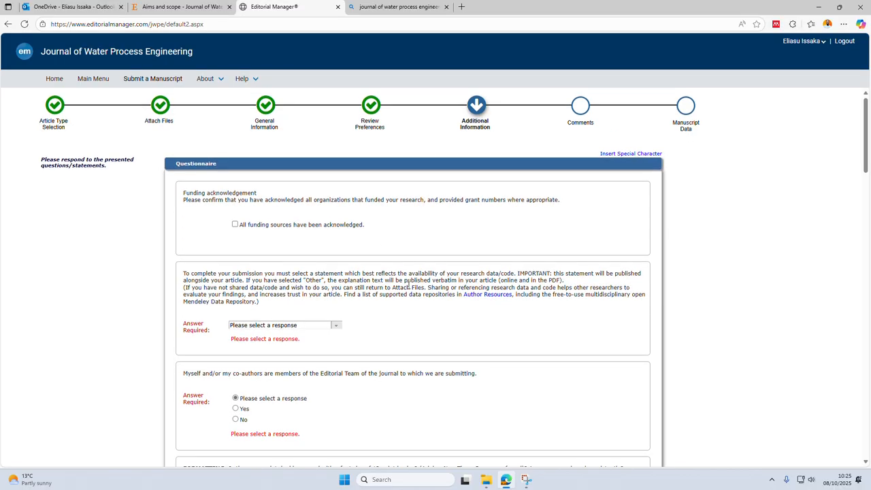
scroll(408, 285, "down", 5)
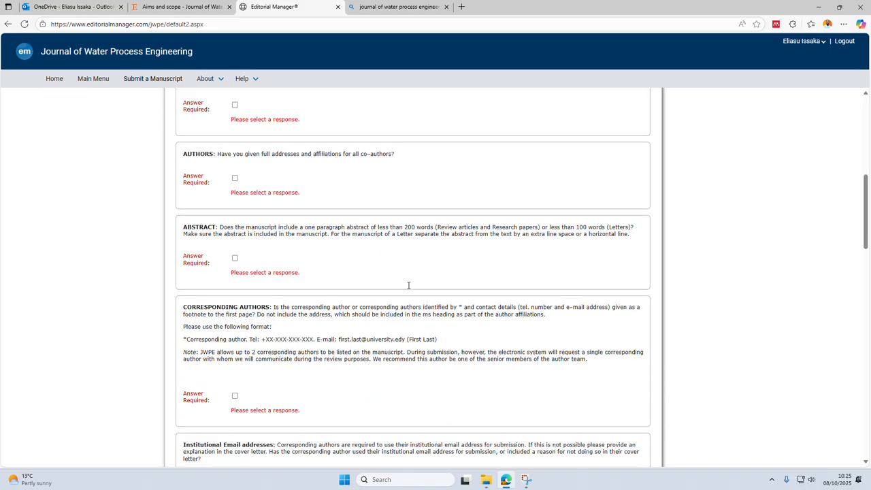
scroll(408, 285, "down", 5)
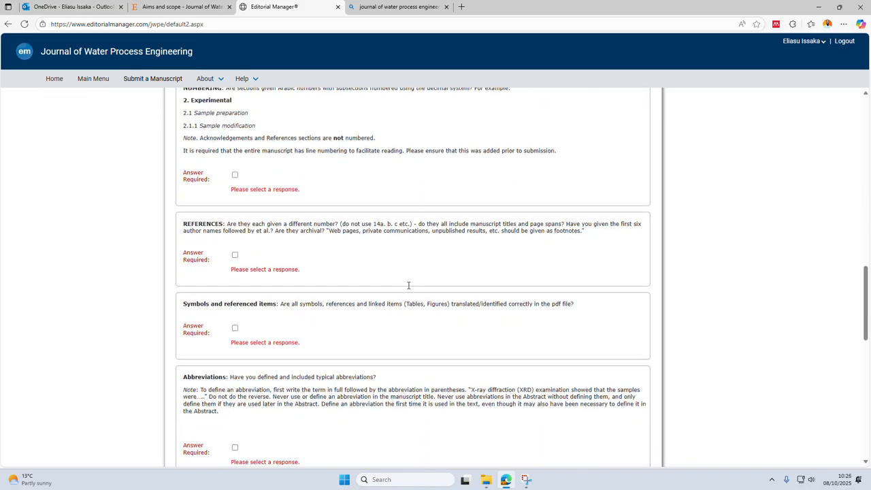
scroll(408, 285, "down", 4)
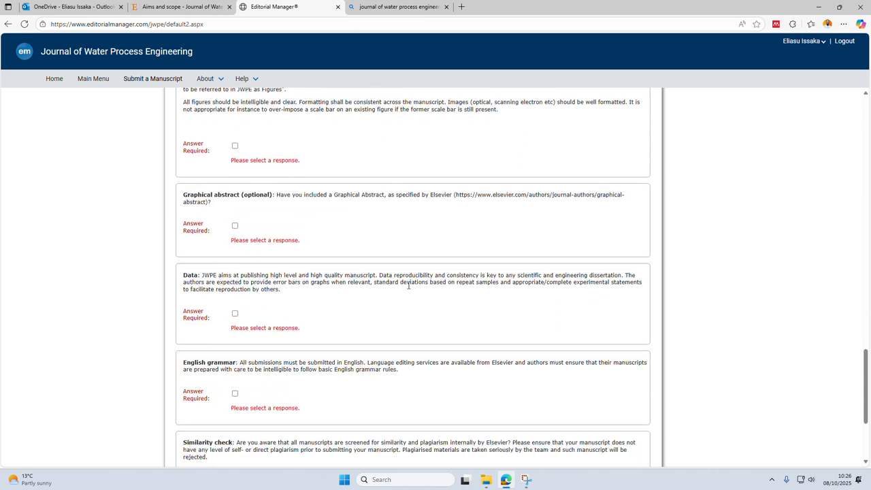
scroll(408, 285, "up", 10)
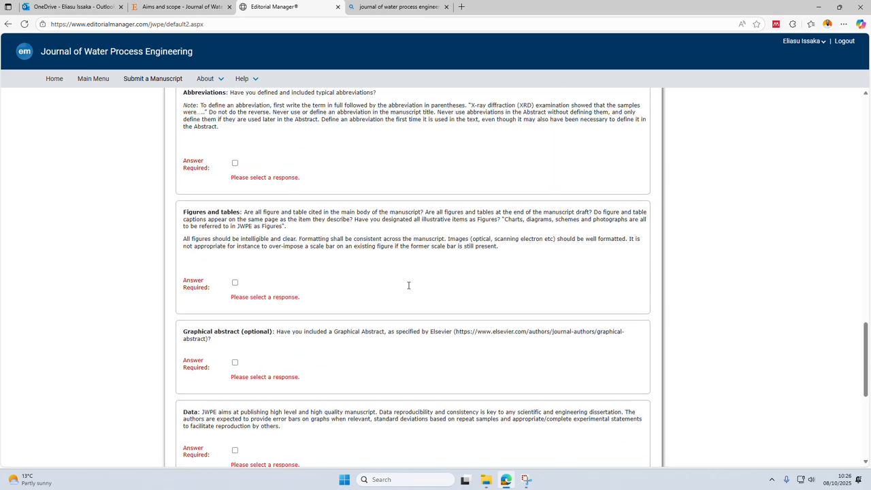
scroll(408, 285, "up", 6)
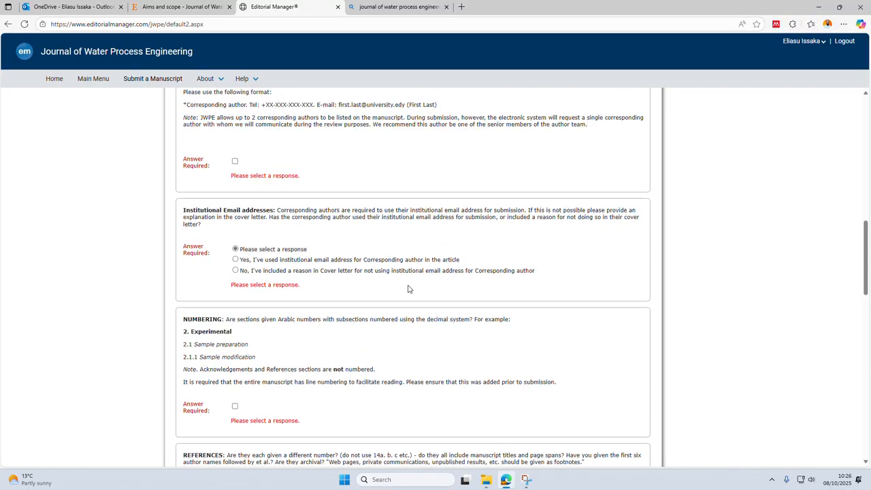
scroll(409, 288, "up", 5)
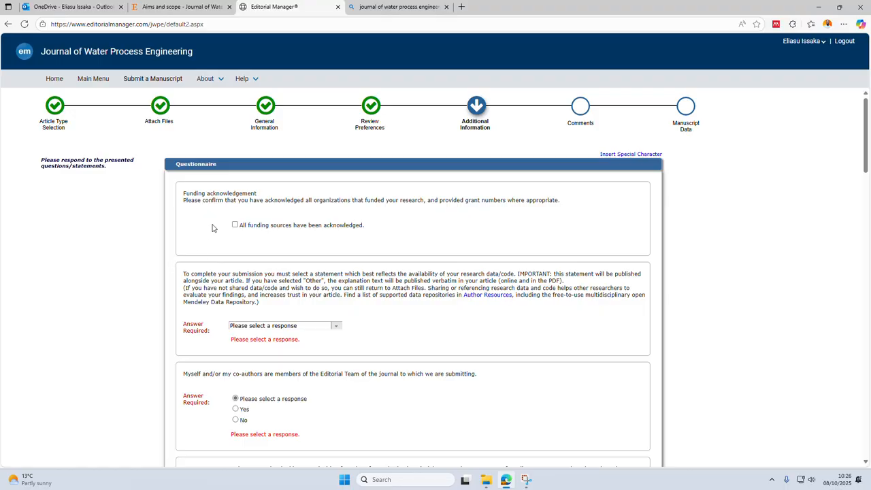
Confirm that all funding sources are acknowledged and set data availability to "No data was used for the research described in the article.".
left_click(235, 224)
scroll(267, 276, "down", 1)
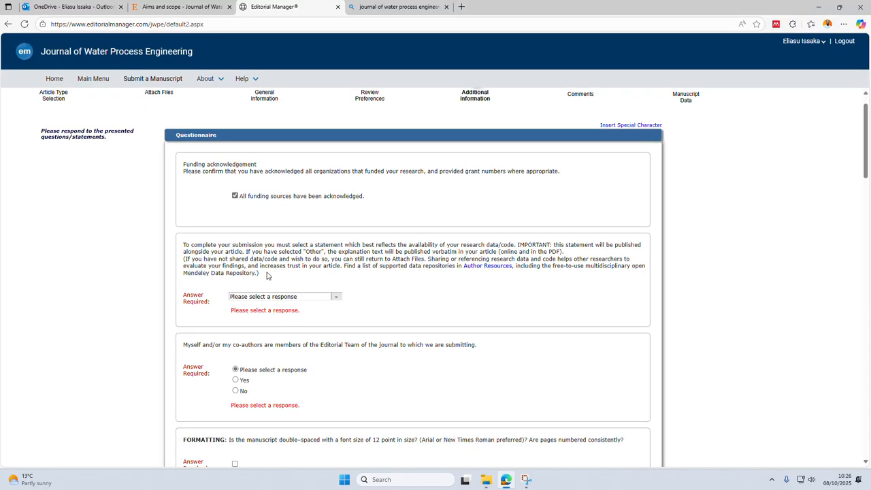
left_click(335, 296)
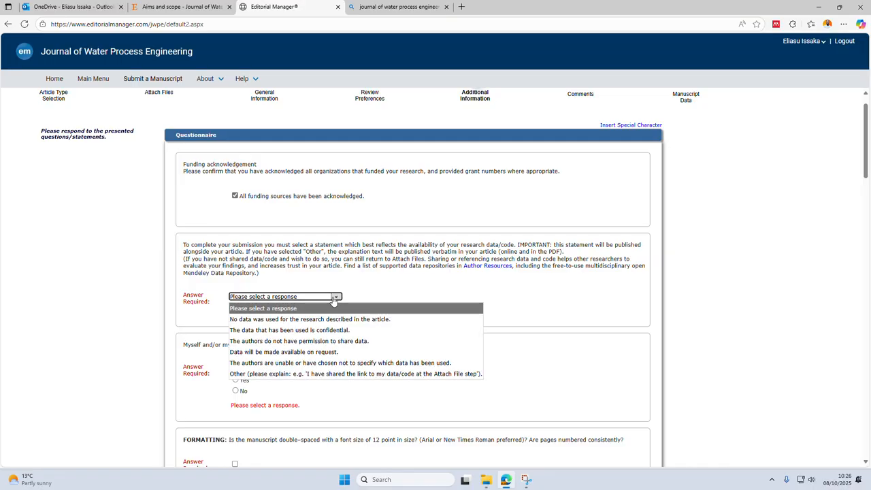
left_click(313, 319)
Answer No to the editorial team membership question and confirm the manuscript's formatting requirement.
scroll(314, 321, "down", 3)
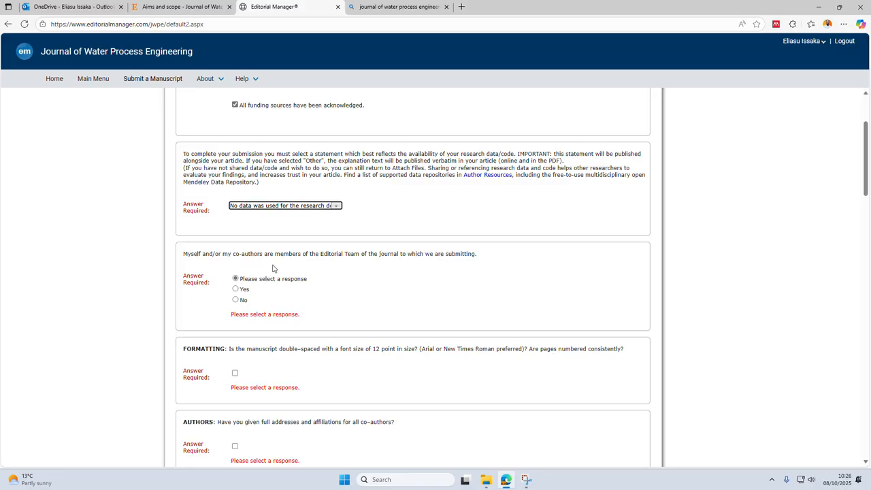
left_click(235, 299)
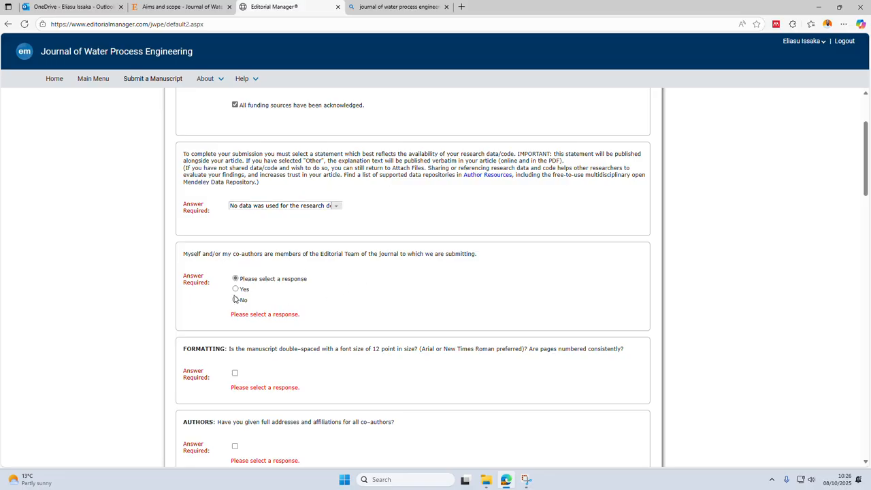
left_click(236, 300)
scroll(341, 289, "down", 1)
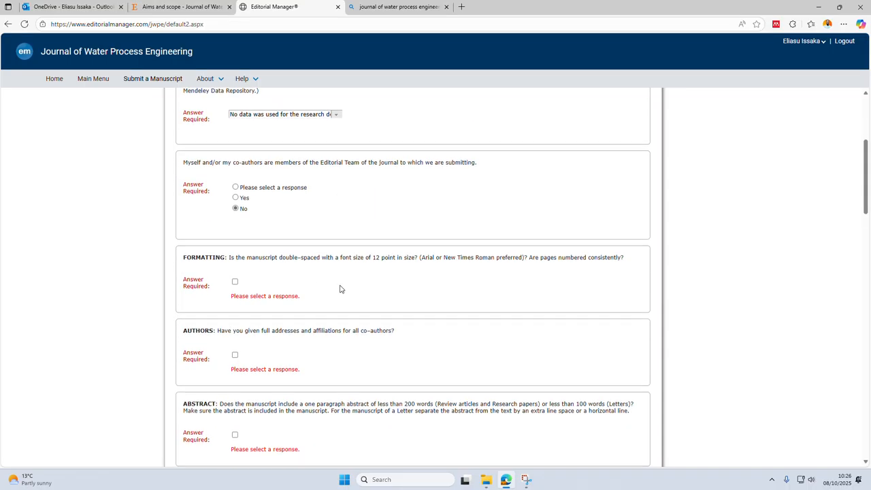
scroll(341, 288, "down", 1)
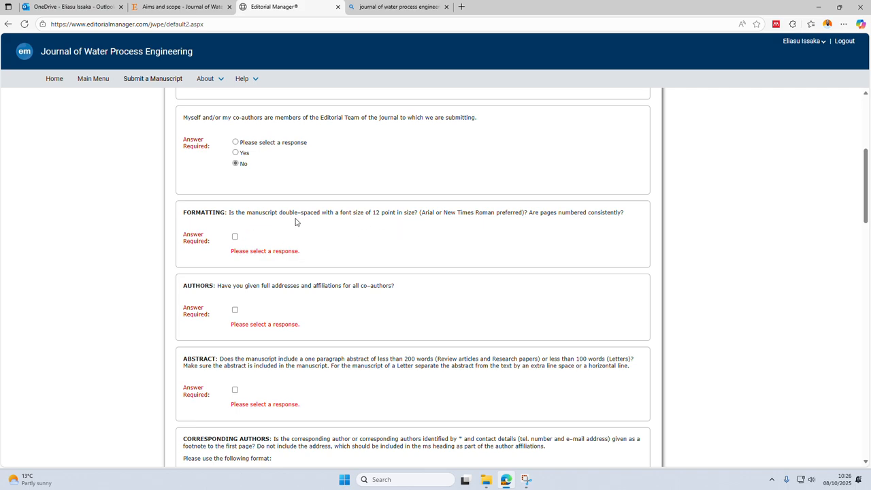
left_click(234, 237)
Confirm the questionnaire's Authors item on full addresses and affiliations and its Abstract item on the word limit.
scroll(277, 252, "down", 1)
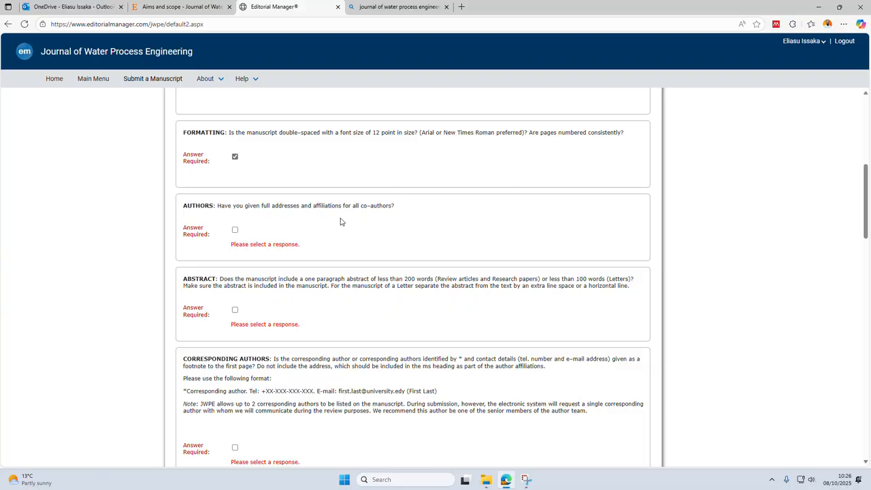
left_click(235, 231)
scroll(283, 244, "down", 1)
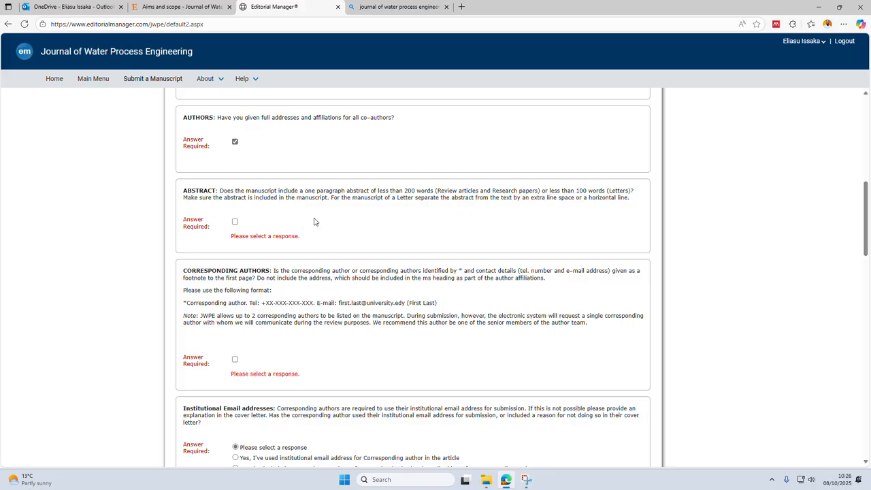
left_click(235, 222)
Confirm the Corresponding Authors item and answer that an institutional email address was used for the corresponding author in the article.
scroll(268, 241, "down", 2)
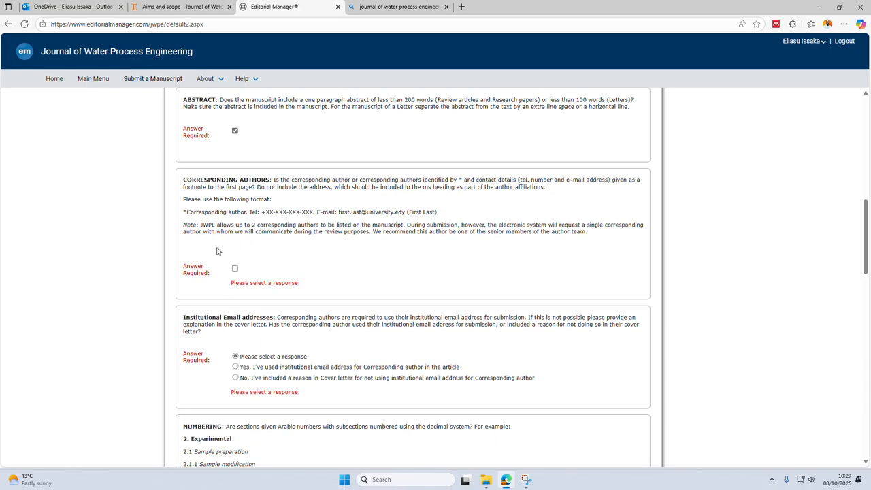
left_click(235, 269)
scroll(362, 265, "down", 1)
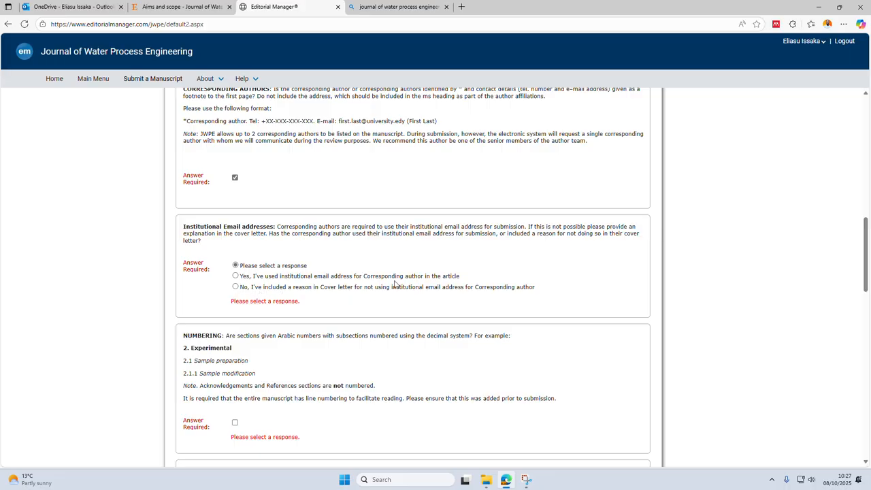
left_click(235, 276)
Confirm the questionnaire's Numbering item on Arabic section numbers, decimal subsections and manuscript line numbering.
scroll(268, 305, "down", 2)
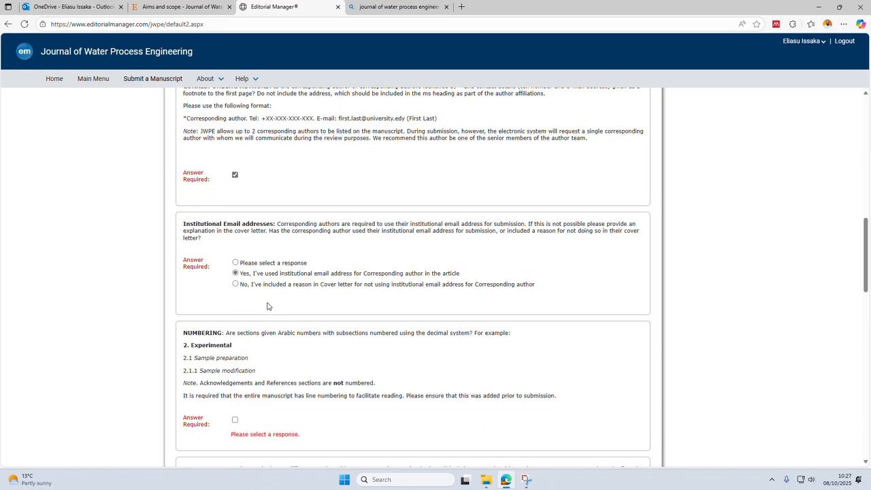
scroll(266, 306, "down", 2)
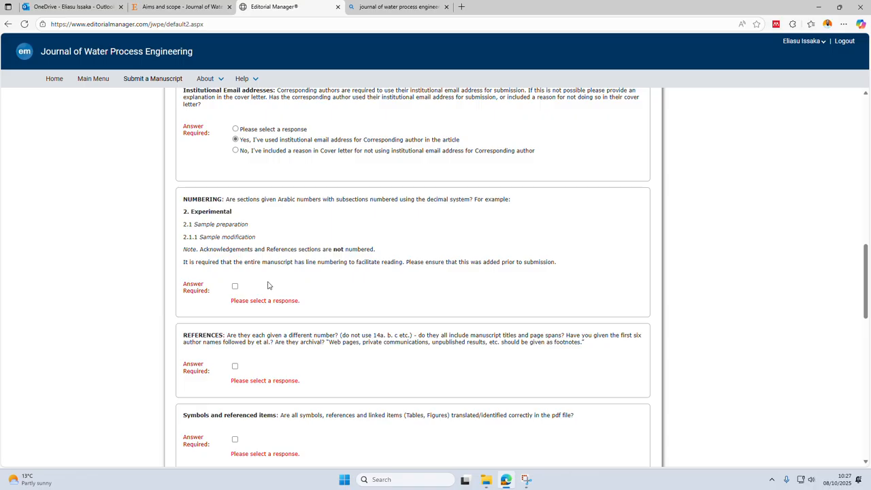
scroll(342, 265, "down", 1)
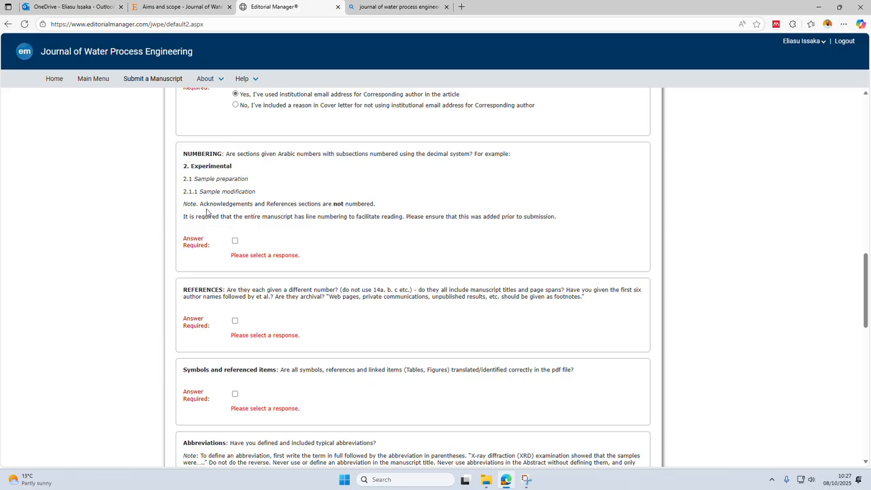
left_click(235, 241)
Confirm the References item and the Symbols and referenced items requirement in the questionnaire.
scroll(394, 264, "down", 2)
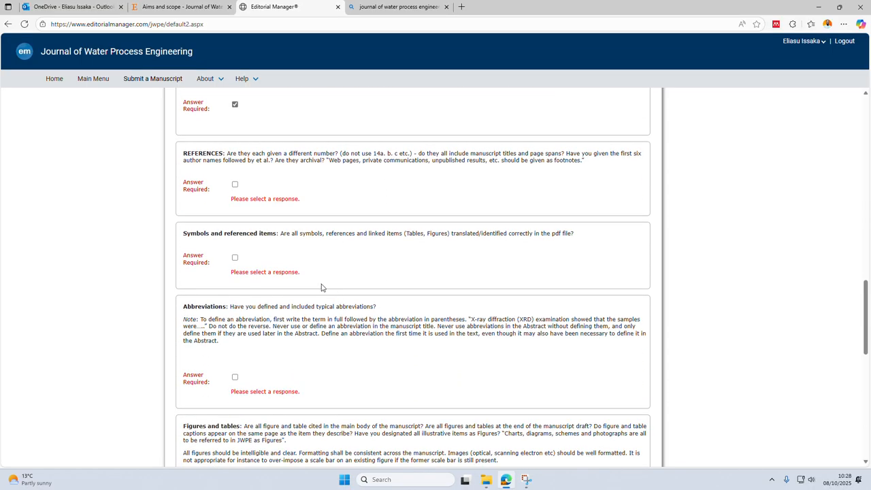
left_click(235, 184)
left_click(235, 259)
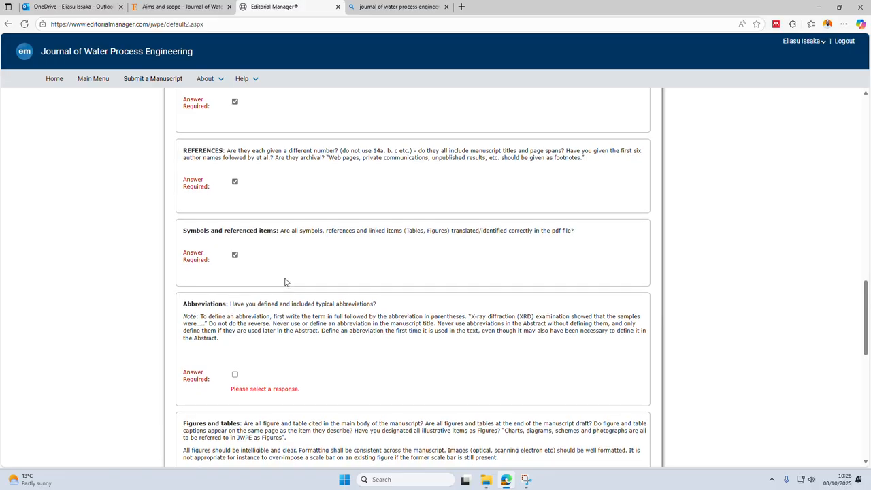
Confirm the Abbreviations item and the Figures and tables item in the questionnaire.
scroll(284, 280, "down", 3)
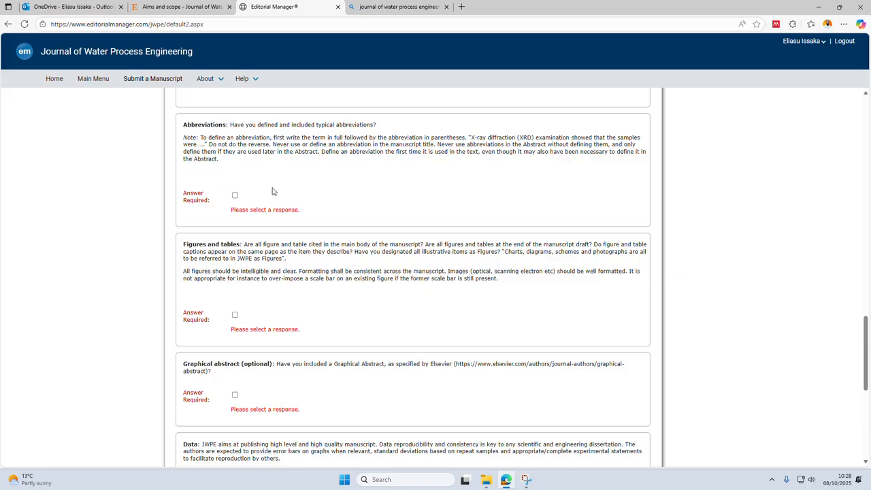
left_click(235, 195)
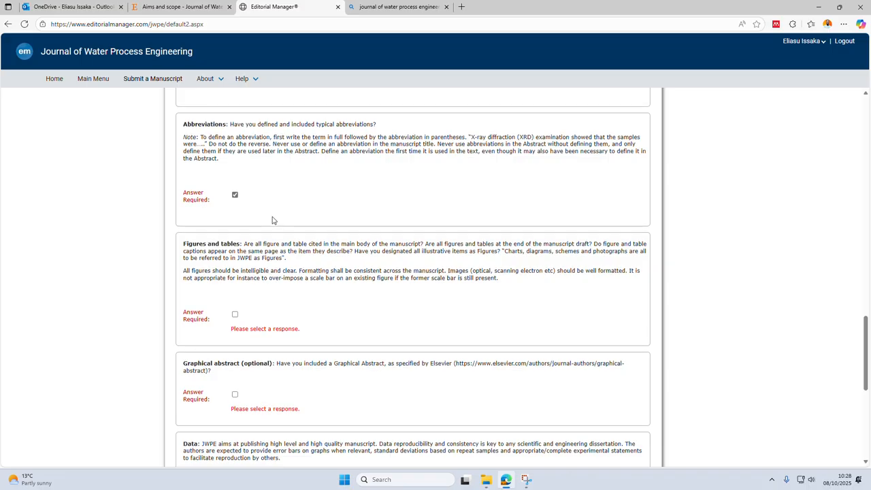
scroll(273, 220, "down", 2)
scroll(276, 219, "up", 2)
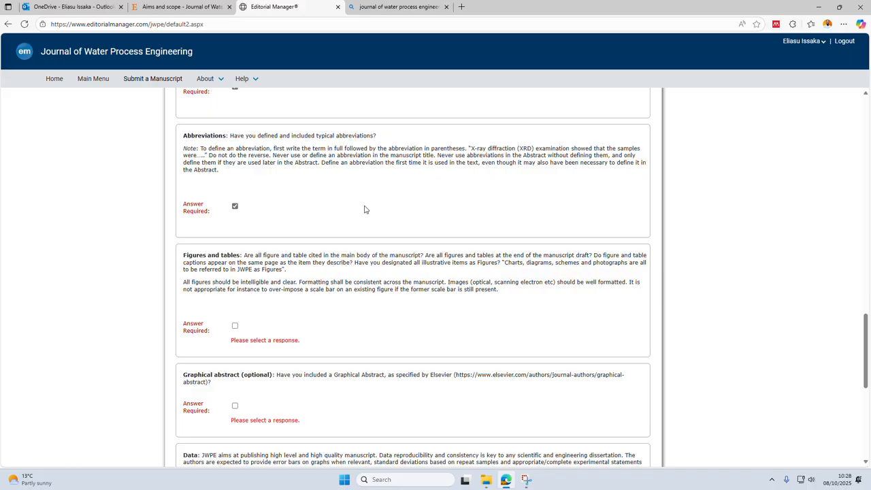
scroll(363, 231, "down", 2)
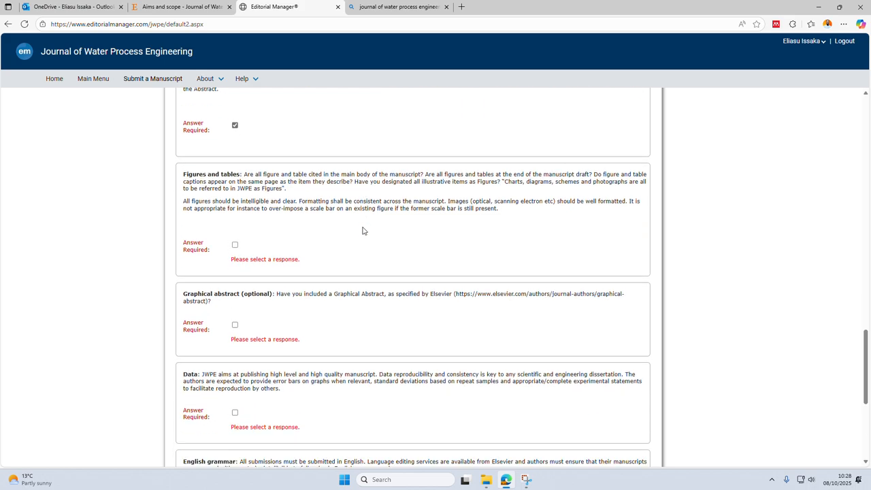
left_click(235, 234)
Confirm the optional Graphical abstract item and the Data reproducibility item in the questionnaire.
scroll(379, 247, "down", 2)
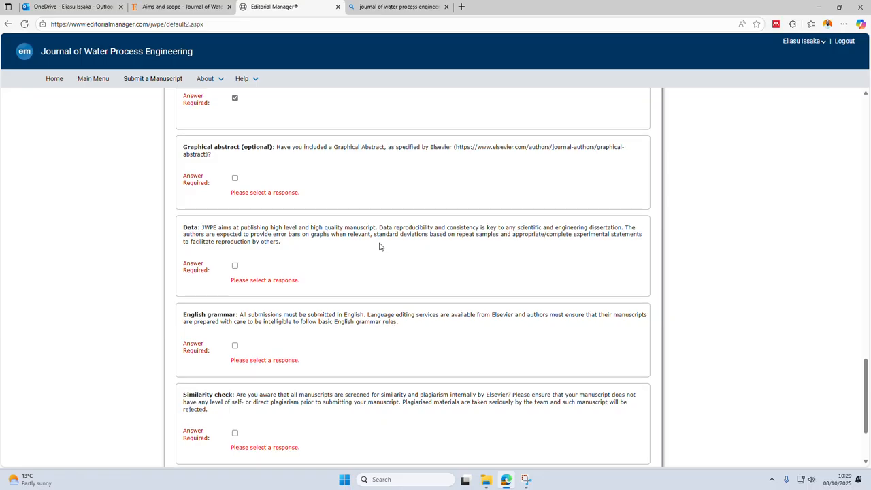
scroll(379, 247, "down", 1)
scroll(362, 219, "up", 1)
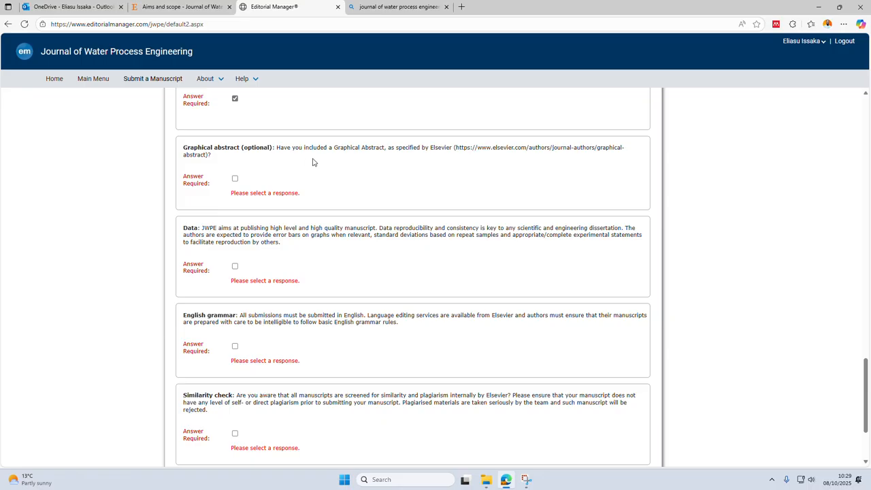
left_click(236, 178)
left_click(235, 266)
Confirm the English grammar item and the Similarity check item in the questionnaire.
scroll(313, 269, "down", 1)
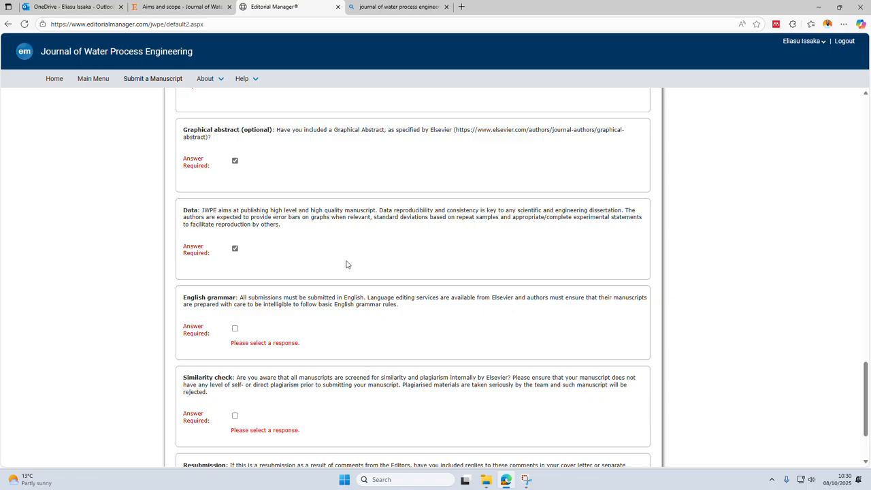
scroll(345, 264, "down", 1)
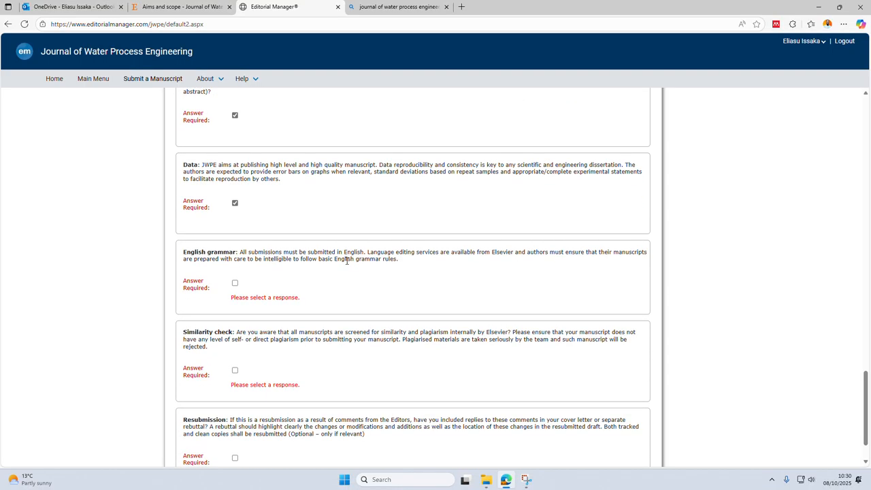
scroll(347, 261, "down", 1)
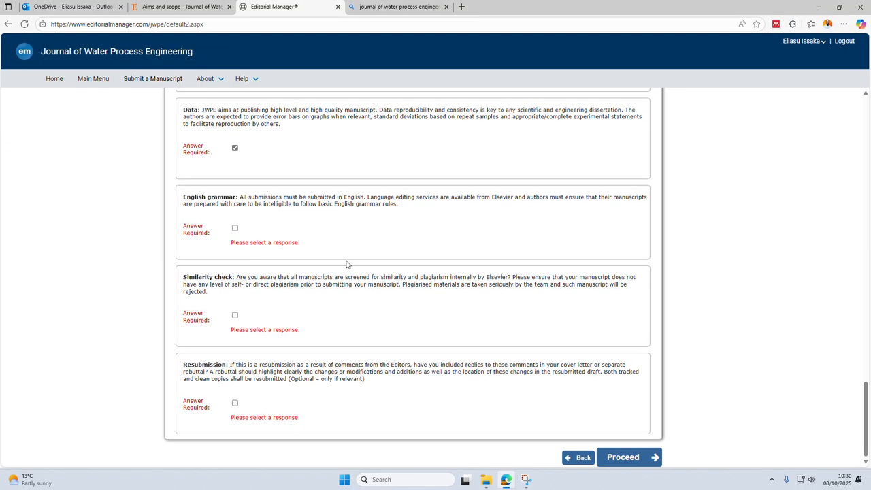
left_click(234, 228)
left_click(235, 315)
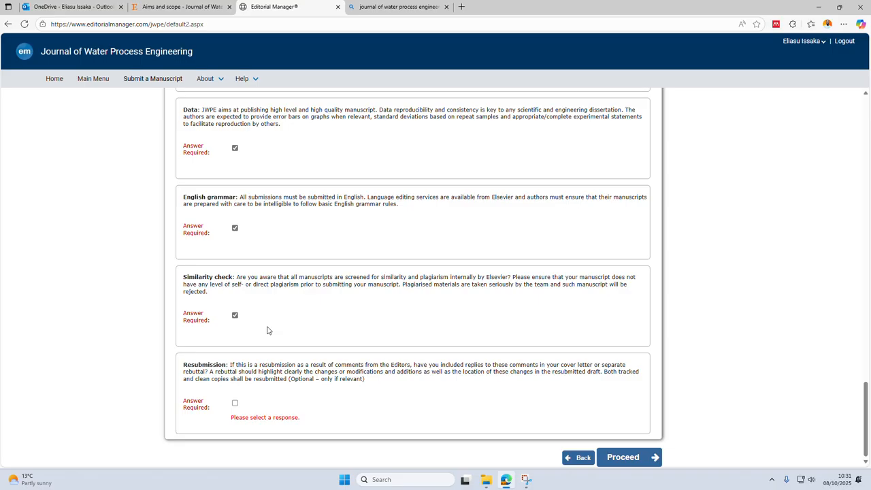
Confirm the Resubmission item, check the preceding answers and proceed from the questionnaire to the Comments stage.
left_click(234, 404)
scroll(257, 307, "up", 5)
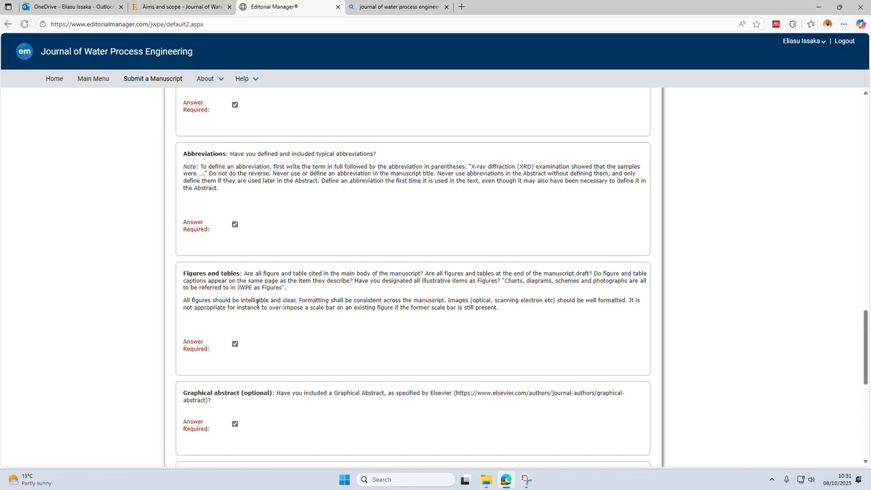
scroll(256, 307, "down", 5)
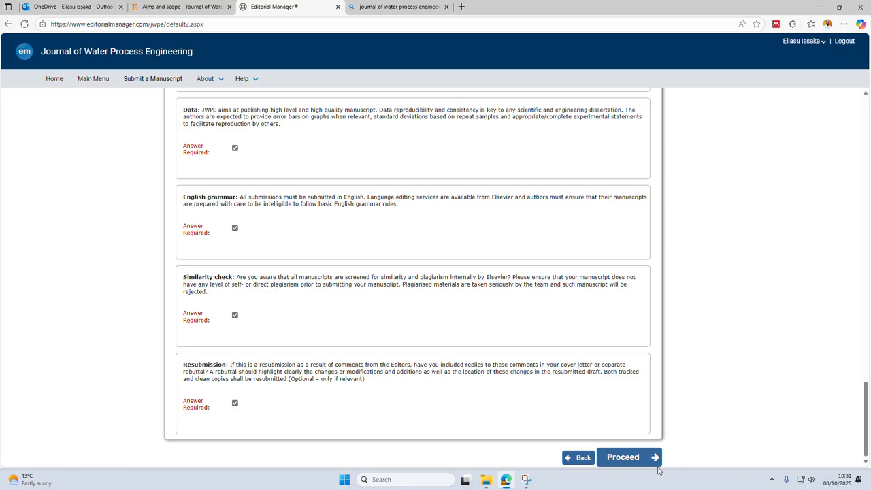
left_click(625, 463)
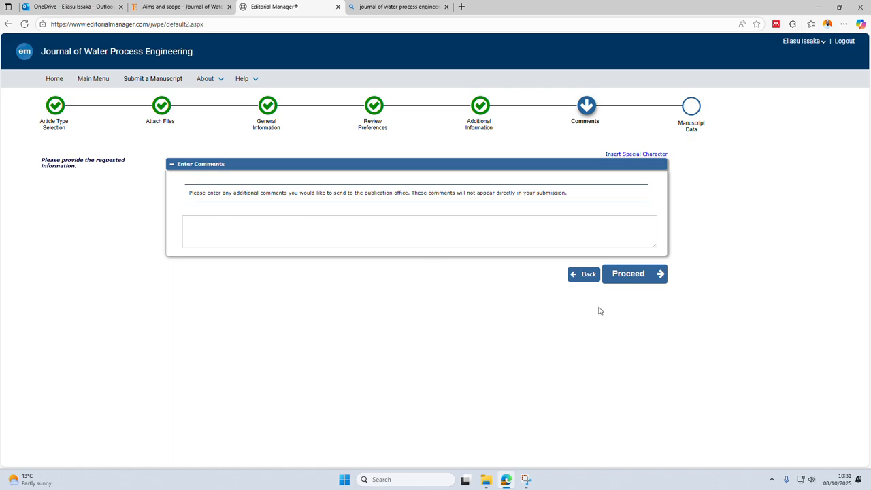
Proceed to Manuscript Data without entering comments, leave the short title empty and continue to the Abstract section.
left_click(627, 275)
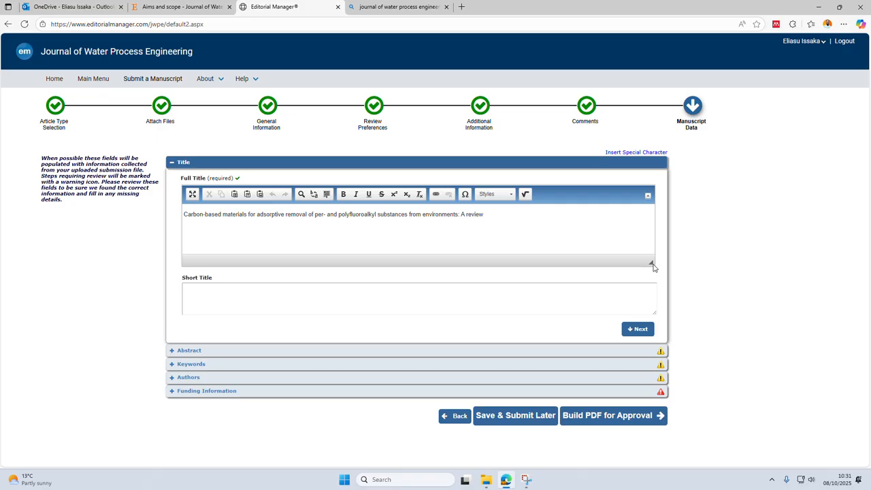
left_click(544, 299)
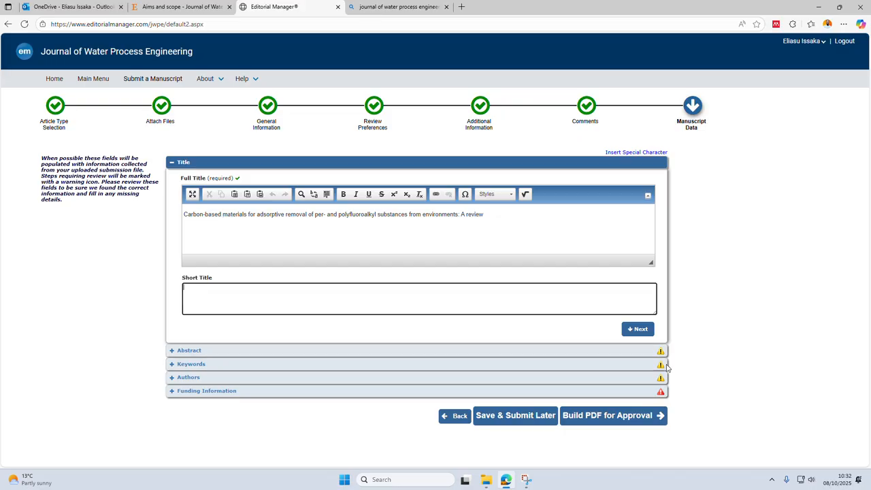
left_click(639, 329)
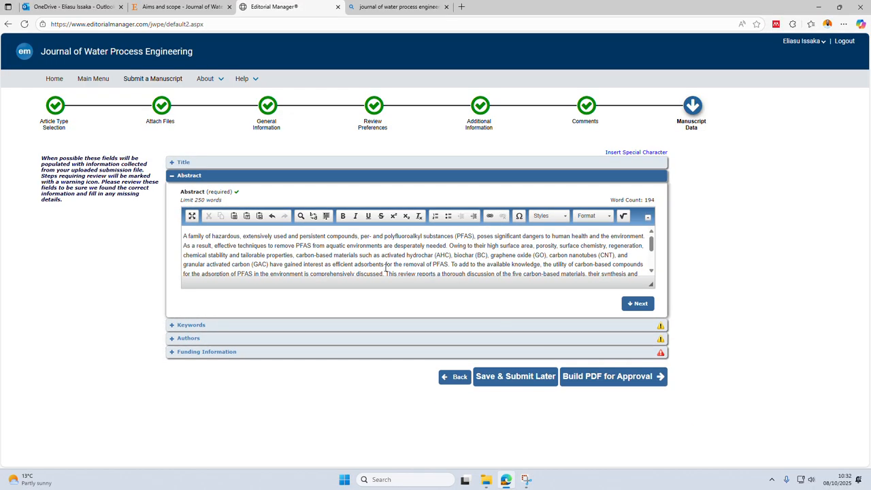
Review the extracted abstract and full title of the manuscript and continue to the Keywords section.
scroll(448, 256, "down", 3)
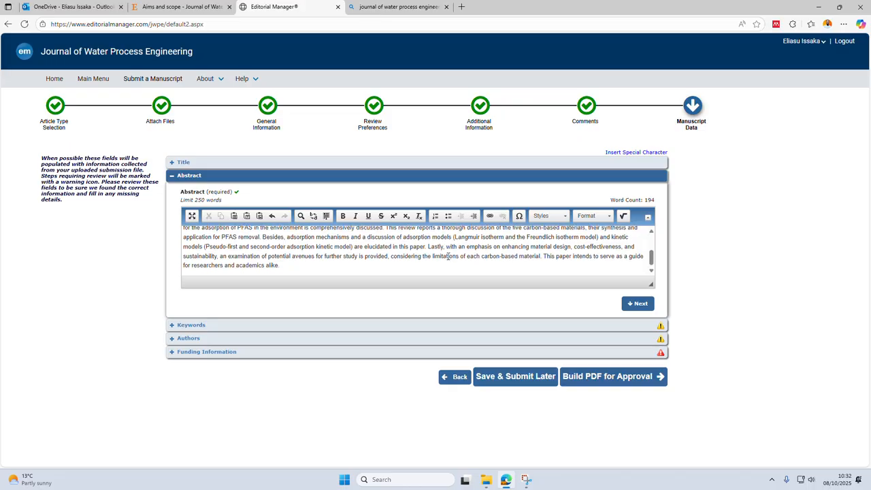
scroll(448, 256, "up", 5)
scroll(448, 257, "down", 5)
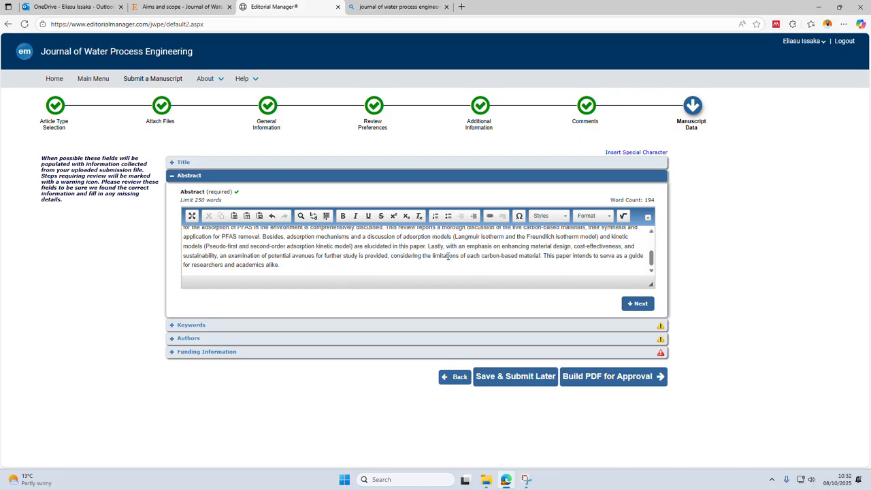
scroll(447, 256, "up", 1)
scroll(448, 257, "up", 3)
left_click(184, 162)
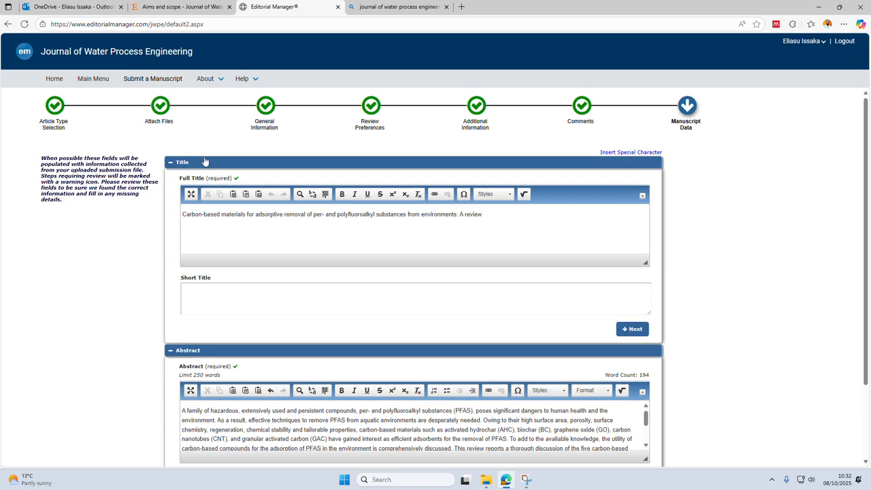
scroll(274, 360, "down", 2)
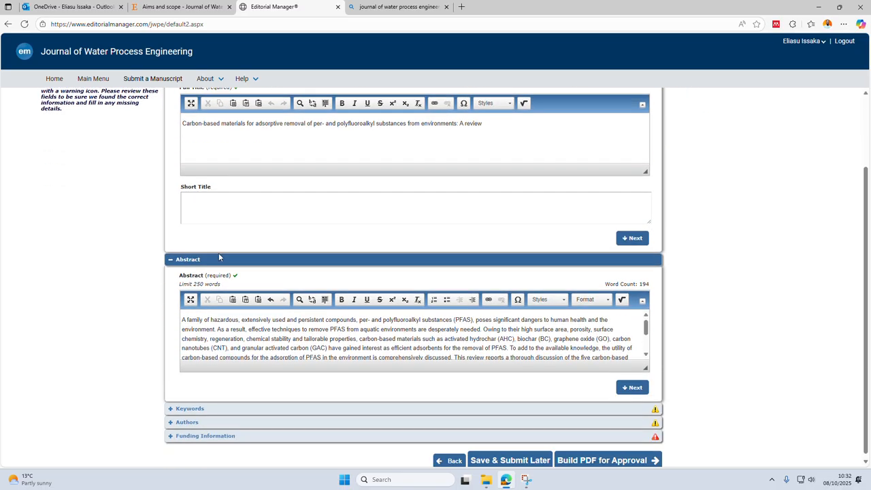
left_click(631, 387)
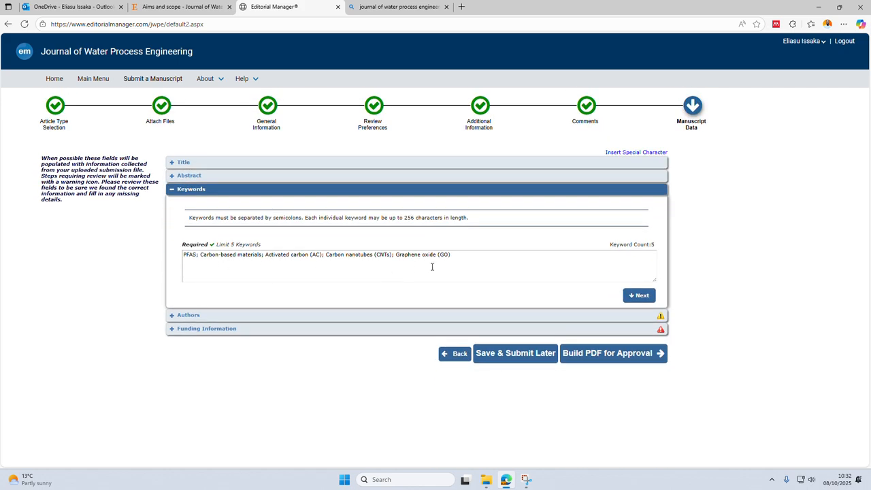
Save the corresponding author's contributor roles as Conceptualization, Resources, Supervision, Writing – original draft and Writing – review & editing in the Authors section.
left_click(650, 315)
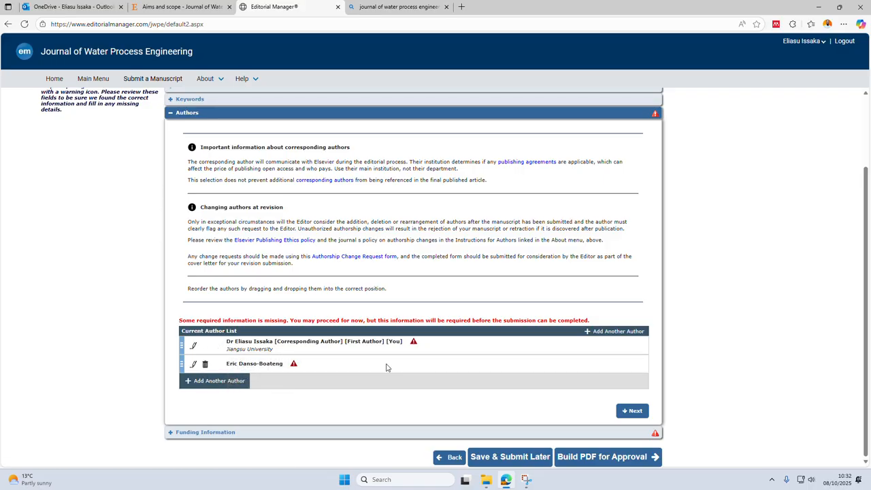
left_click(201, 350)
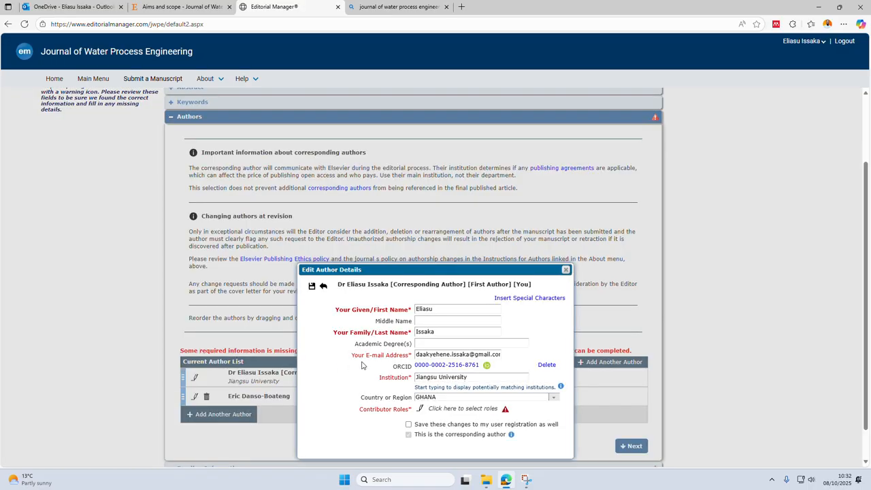
scroll(475, 386, "down", 2)
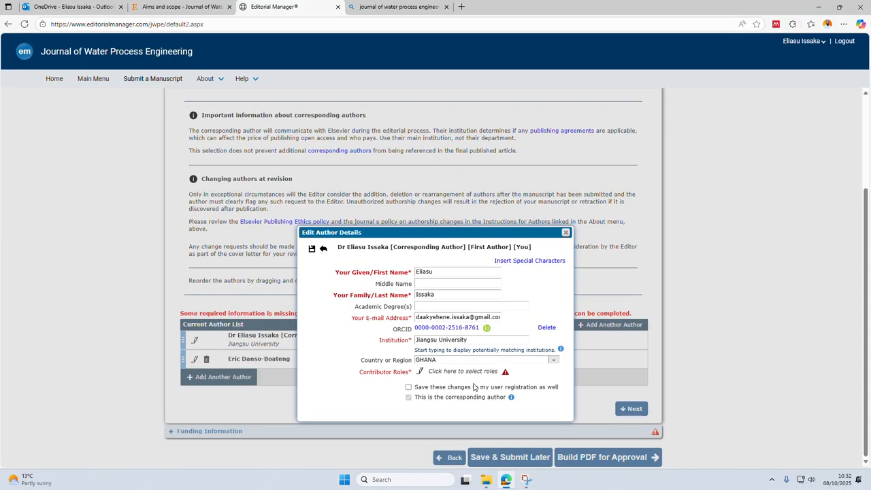
left_click(420, 372)
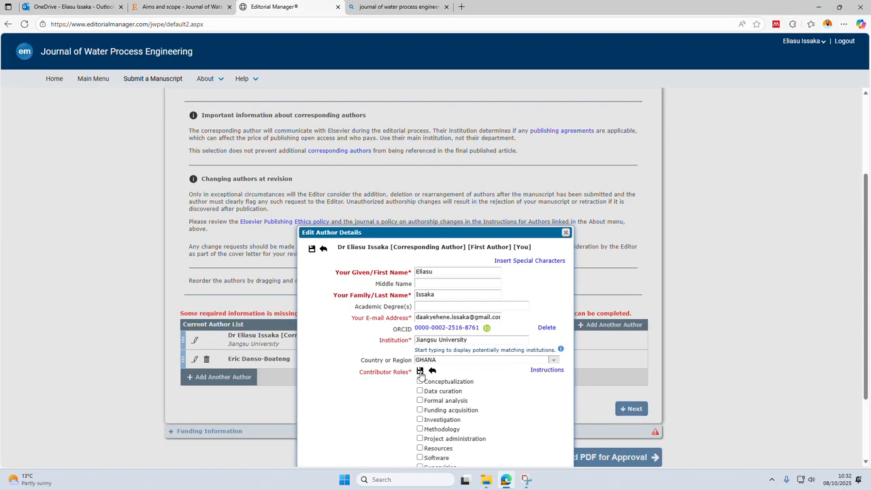
left_click(420, 380)
scroll(435, 427, "down", 3)
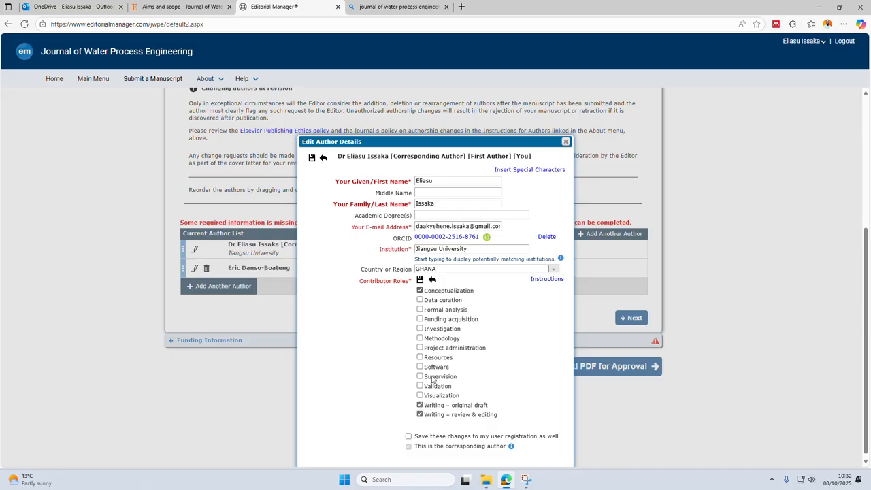
left_click(420, 376)
left_click(419, 357)
left_click(419, 280)
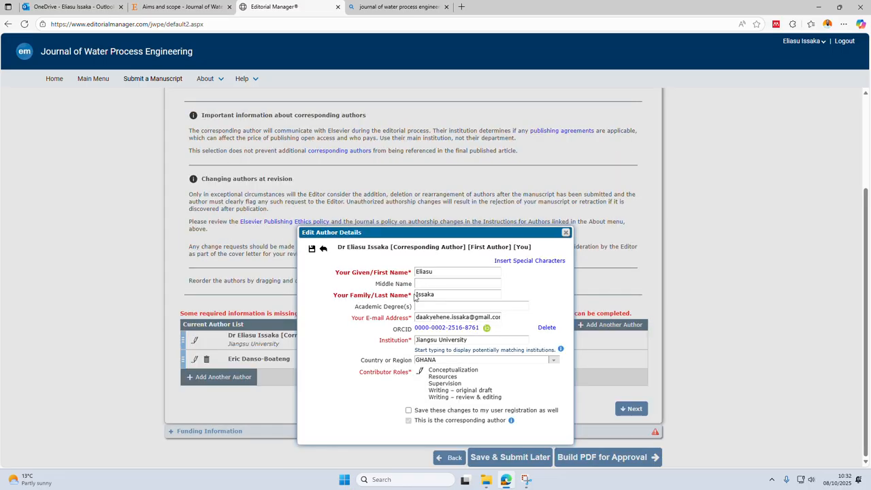
left_click(311, 249)
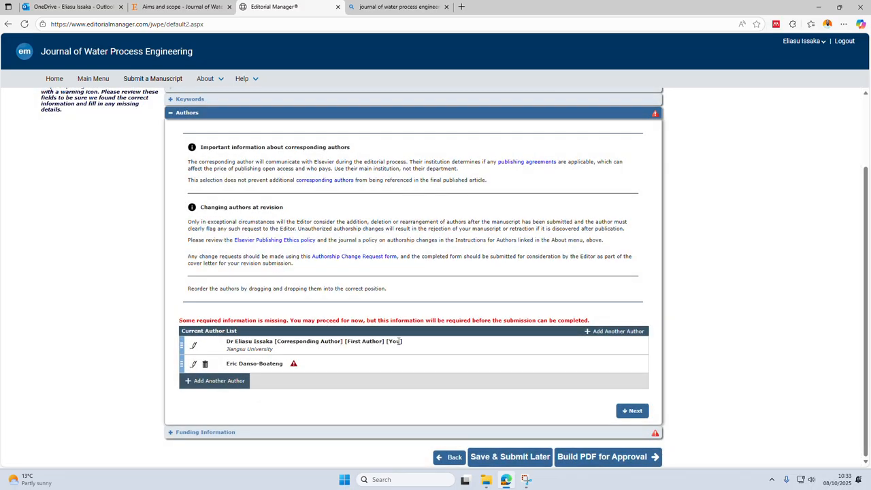
Open the second author's details for editing, starting with the missing e-mail address.
left_click(194, 366)
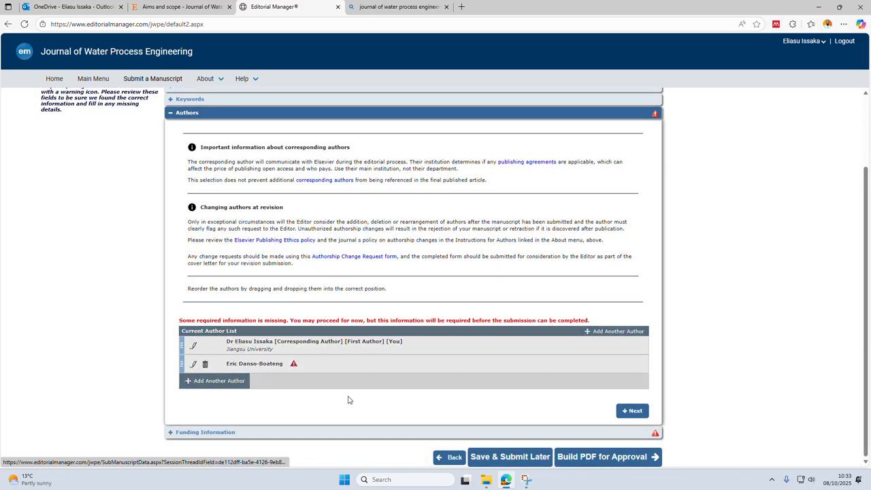
scroll(428, 381, "down", 1)
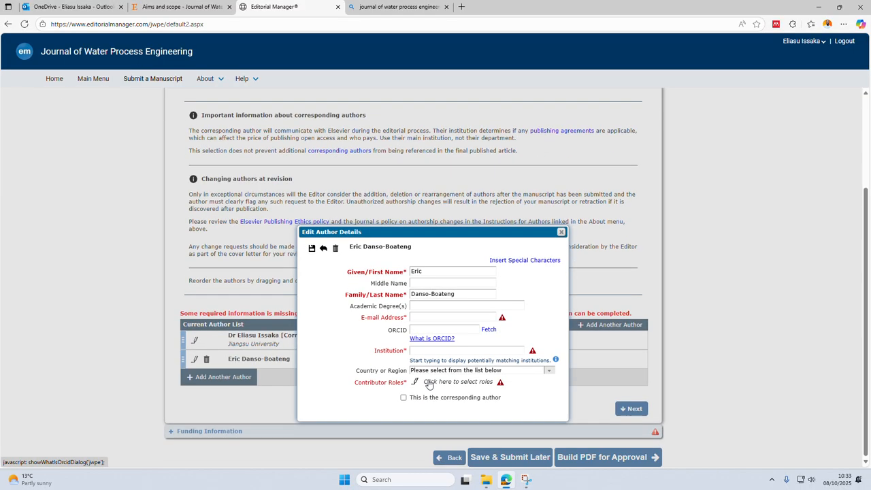
left_click(431, 318)
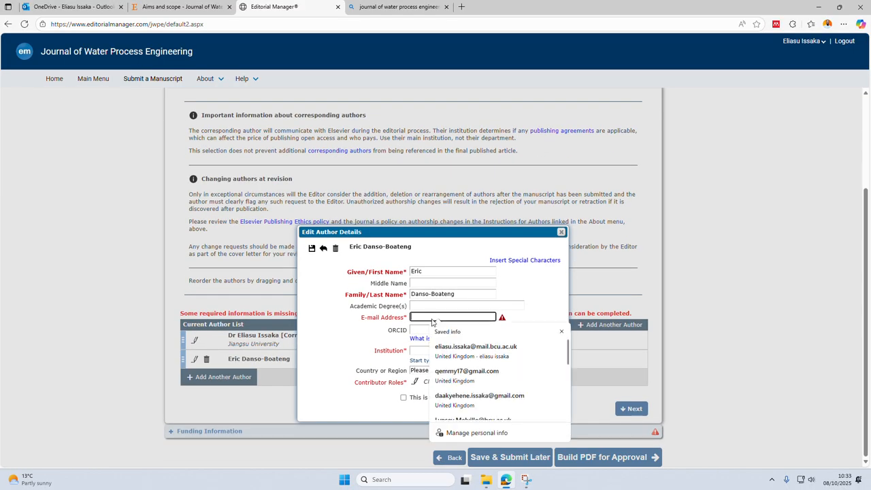
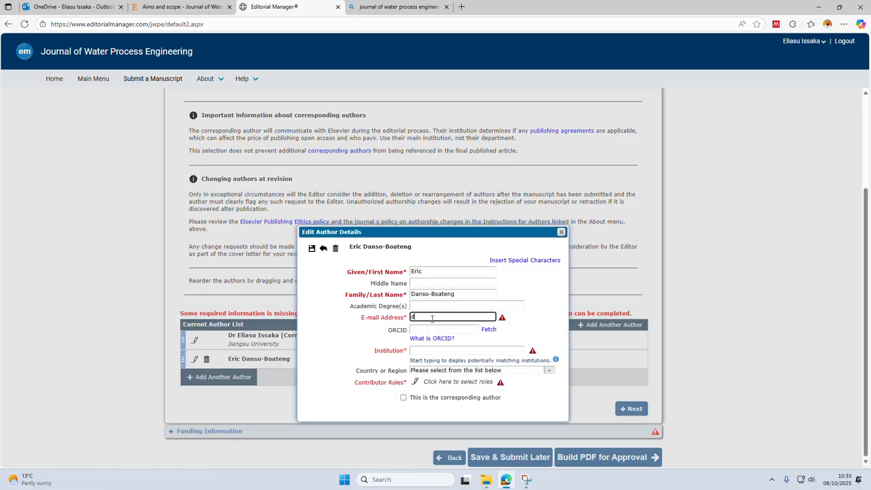
Fill in the second author's e-mail address and United Kingdom as country from the matching saved contact entry.
type("er")
key("BackSpace")
type("er")
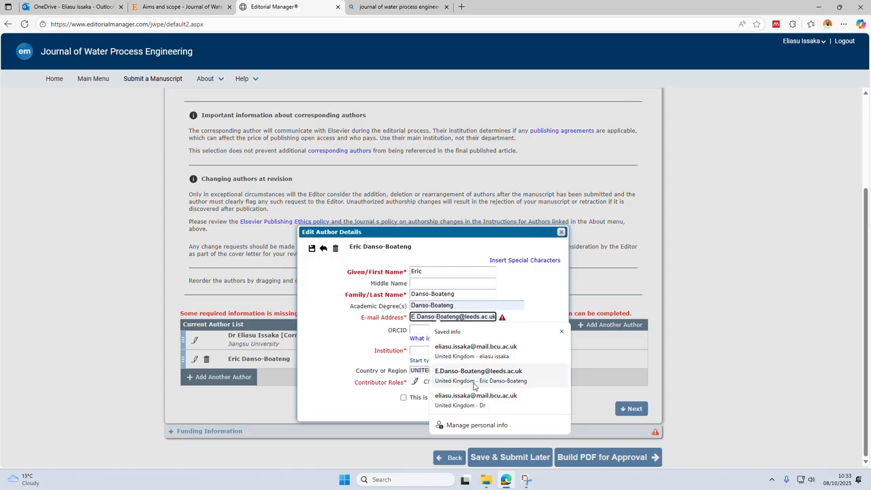
left_click(471, 376)
left_click(521, 329)
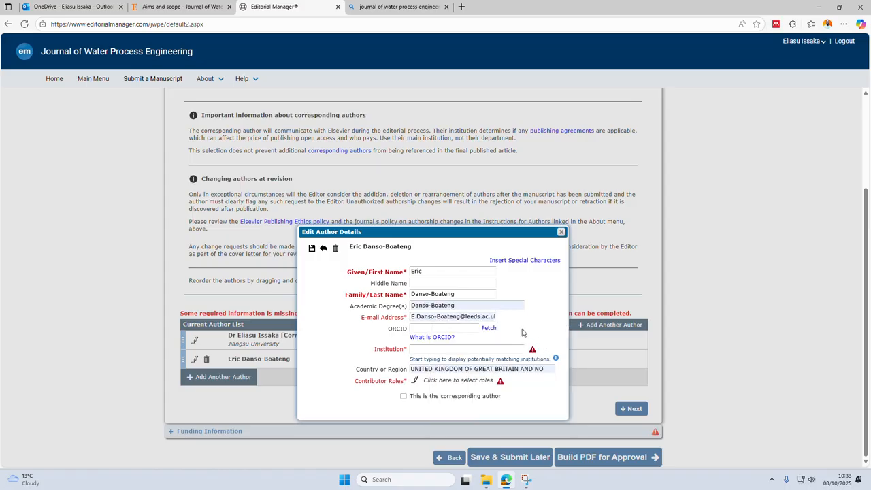
Set the second author's institution to University of Leeds, choosing the recognized institution entry located in Leeds, GB.
left_click(443, 350)
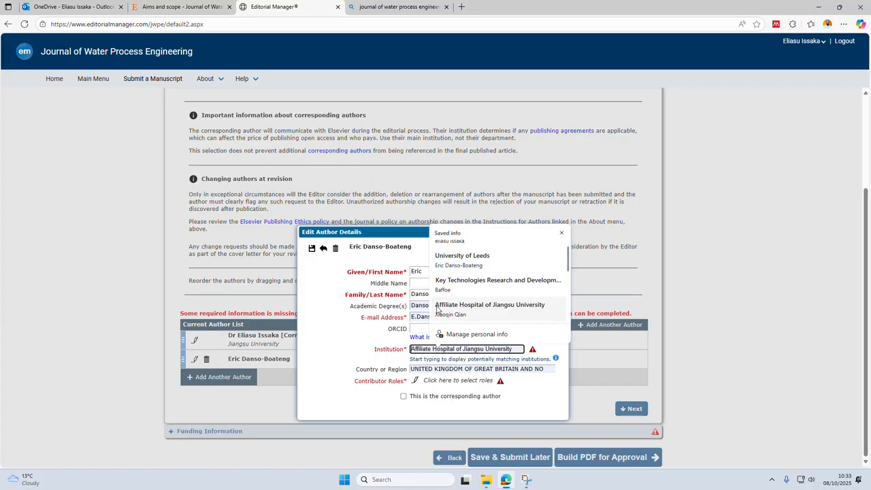
left_click(462, 258)
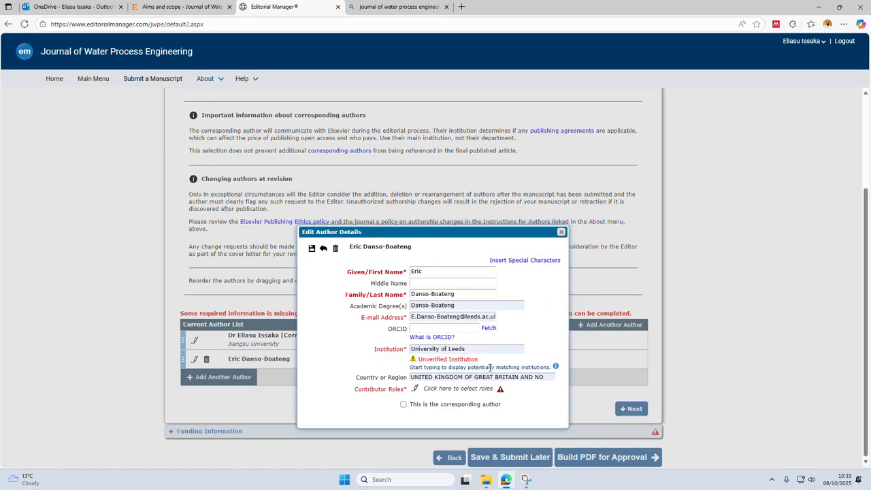
left_click(471, 349)
key("BackSpace")
key("BackSpace")
key("BackSpace")
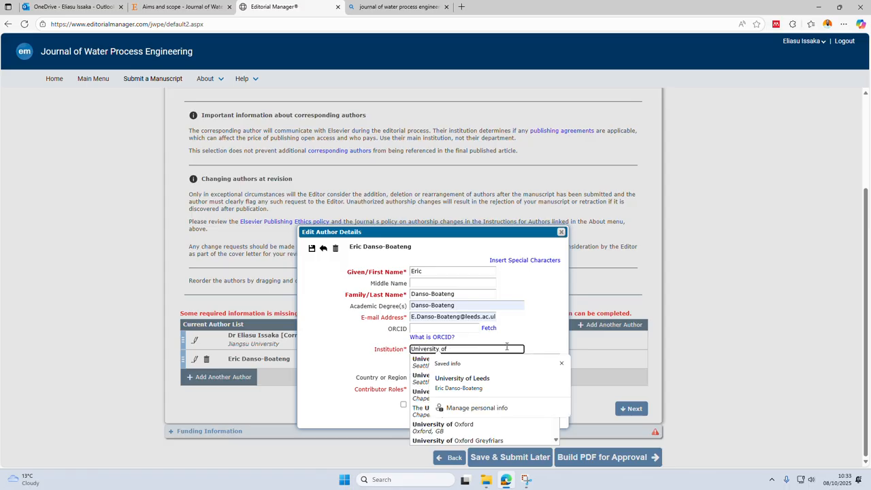
left_click(561, 363)
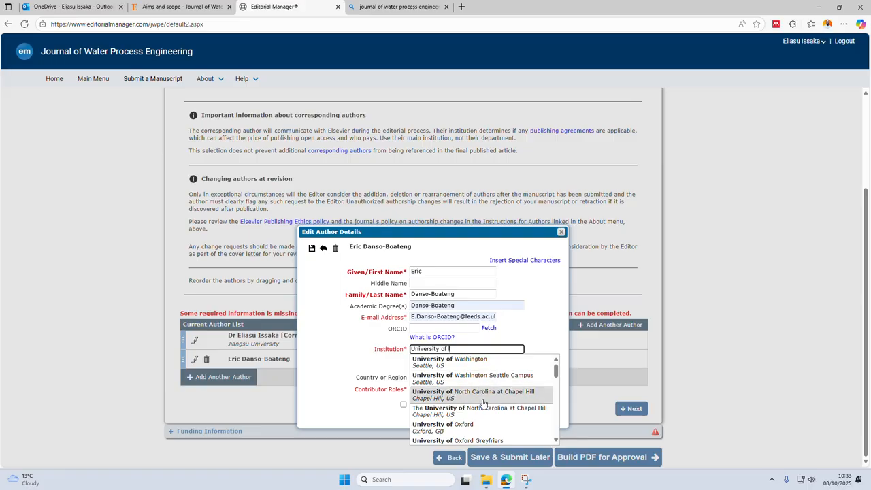
type("eds")
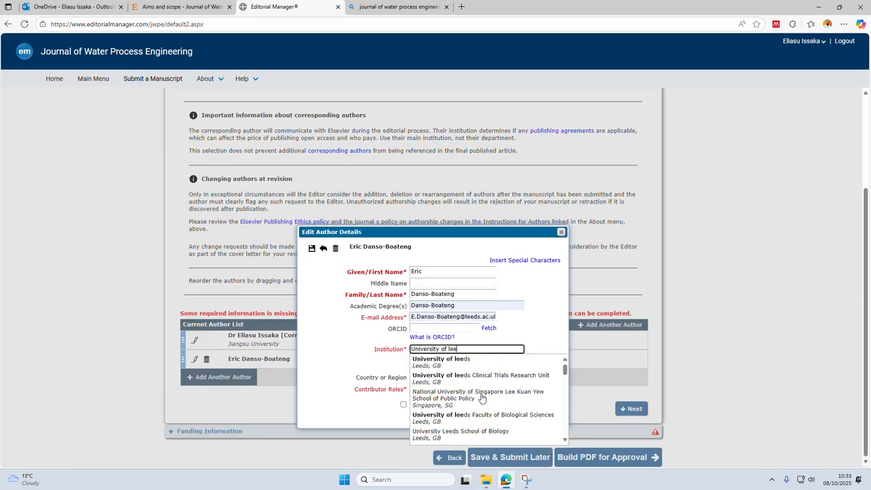
left_click(473, 366)
left_click(549, 333)
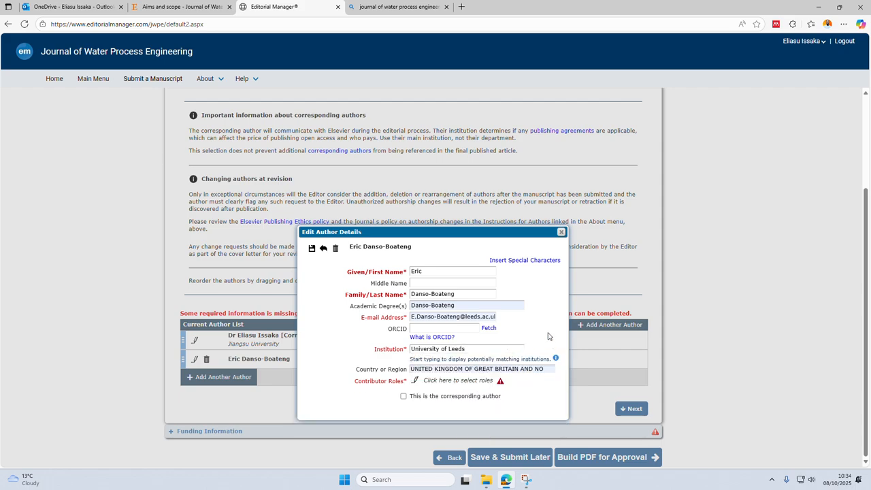
Save the second author's details with the contributor roles Conceptualization, Resources, Supervision, Writing – original draft and Writing – review & editing.
left_click(415, 381)
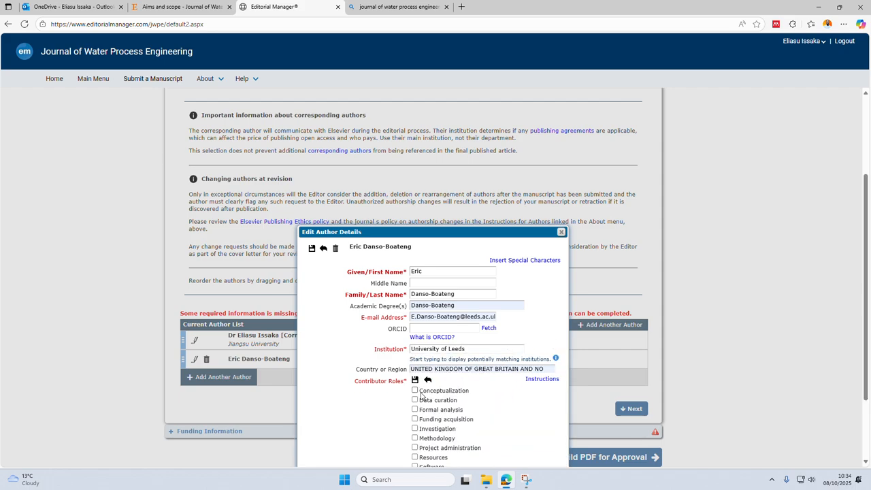
scroll(429, 401, "down", 1)
scroll(434, 409, "down", 1)
left_click(415, 421)
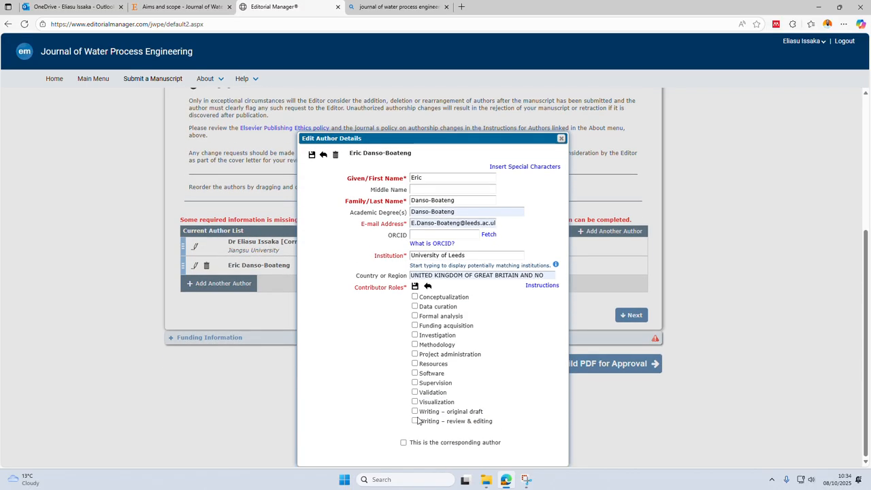
left_click(415, 412)
left_click(415, 297)
left_click(415, 364)
left_click(415, 383)
left_click(414, 287)
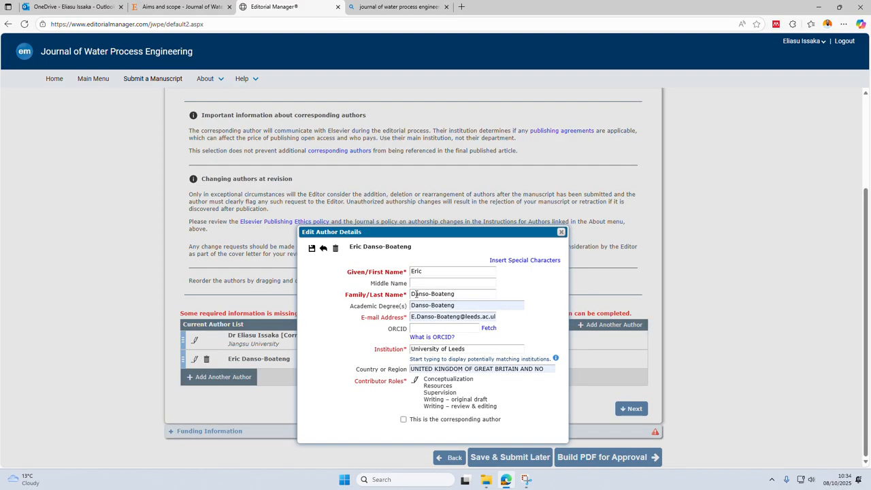
left_click(312, 249)
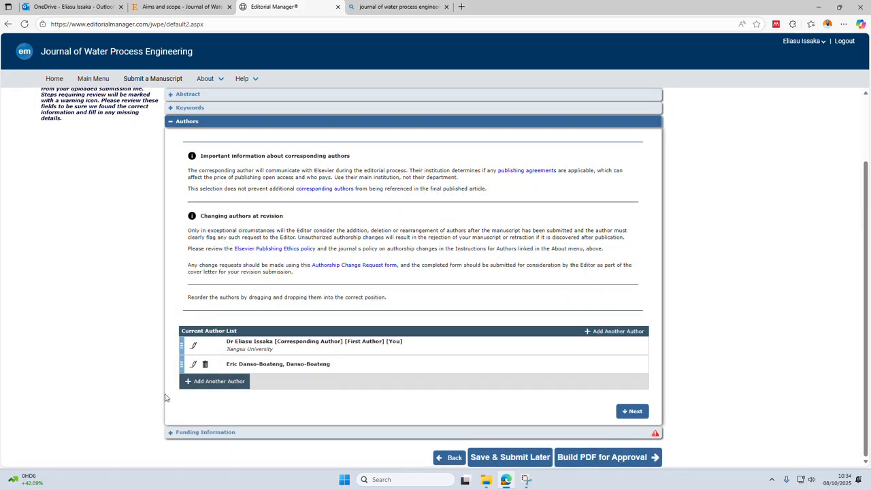
Mark the funding information as not available in the Funding Information section and build the PDF for approval.
left_click(204, 433)
scroll(257, 407, "down", 2)
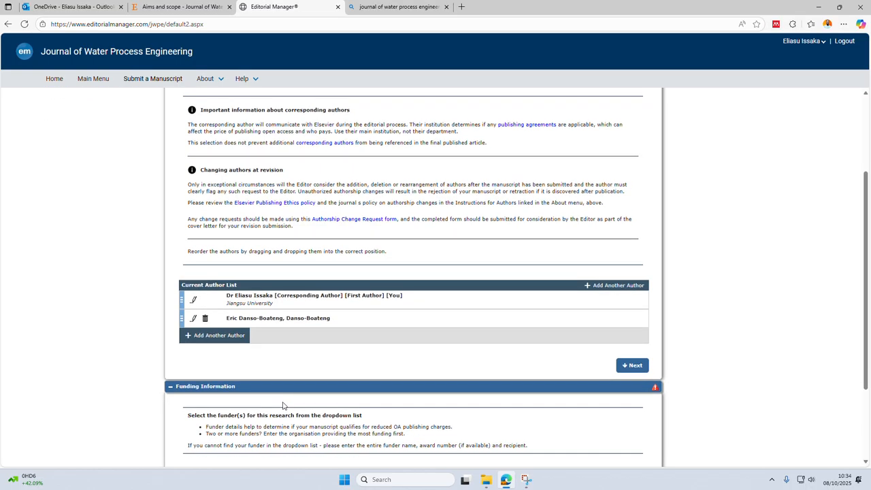
scroll(259, 410, "down", 1)
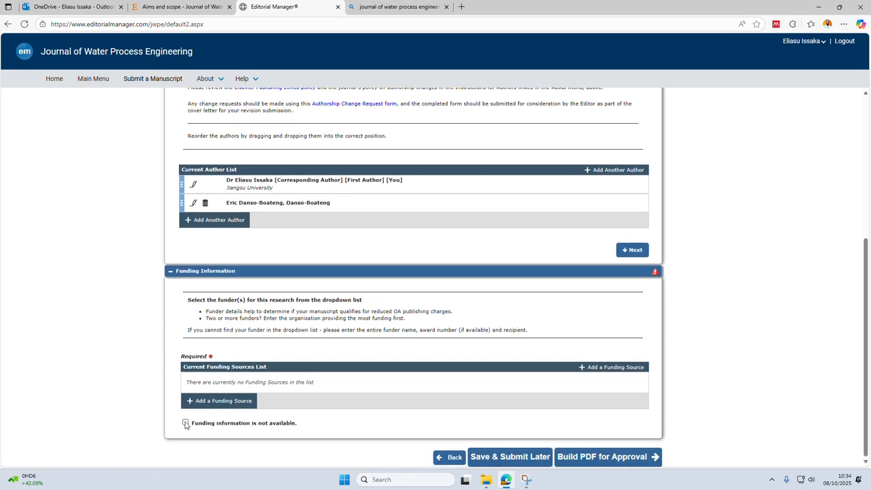
left_click(185, 423)
left_click(603, 463)
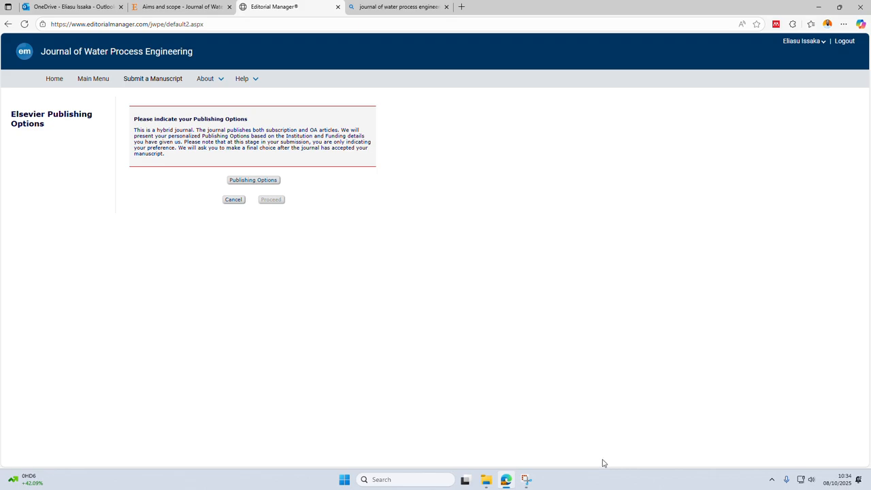
Open Elsevier's publishing options for the manuscript and maximize their window.
left_click(253, 180)
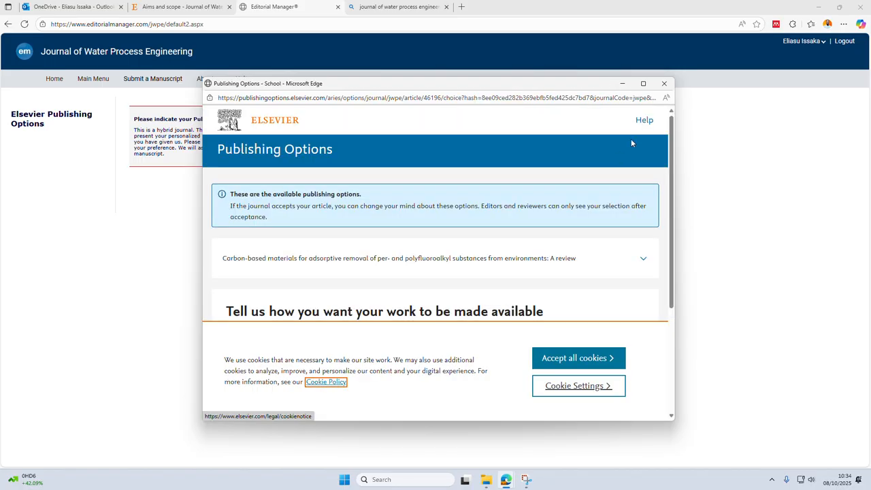
left_click(643, 83)
scroll(363, 304, "down", 1)
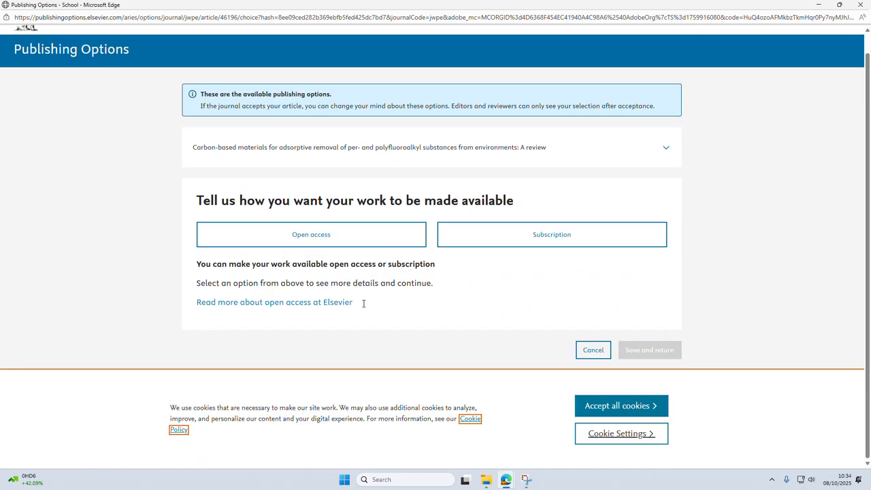
Examine the open access option's conditions and its article publishing charge.
left_click(306, 240)
scroll(412, 274, "down", 1)
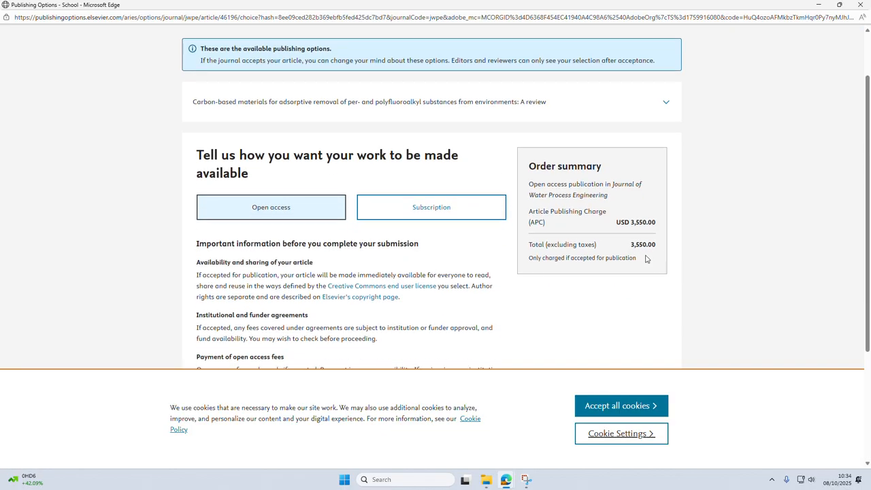
scroll(552, 295, "down", 3)
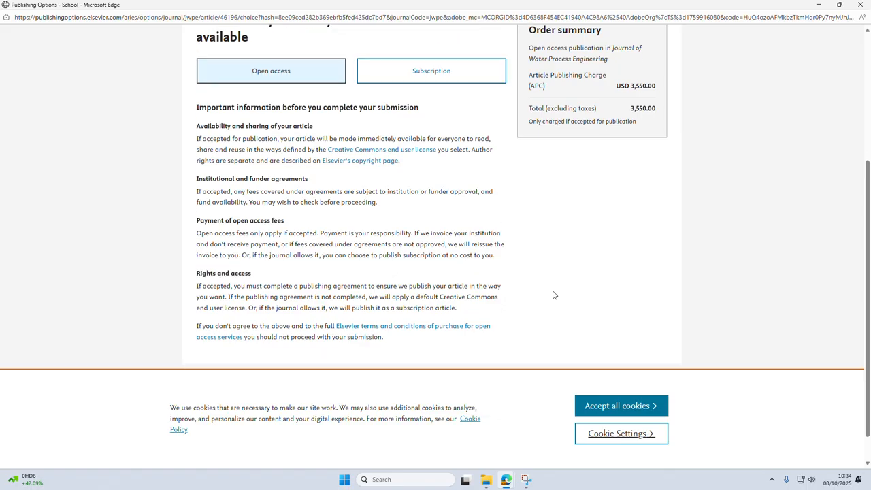
scroll(553, 295, "up", 1)
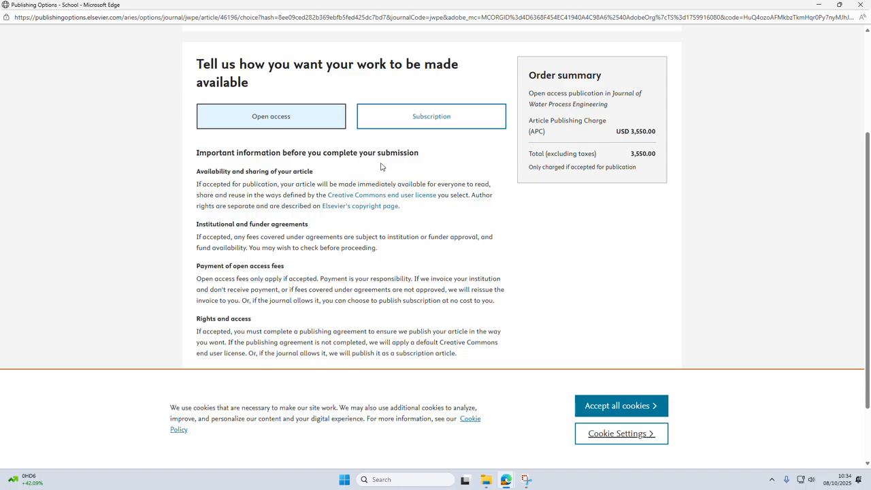
Choose Subscription as the publishing option, save it and proceed with the submission.
left_click(410, 128)
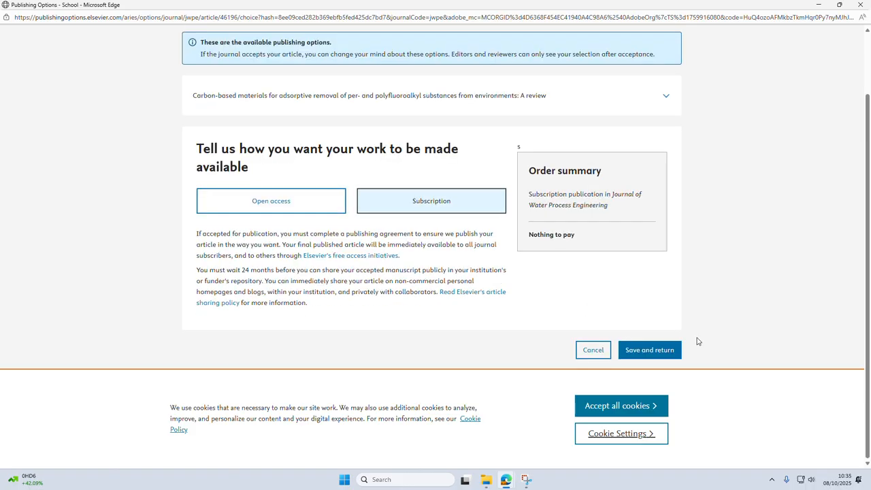
left_click(652, 352)
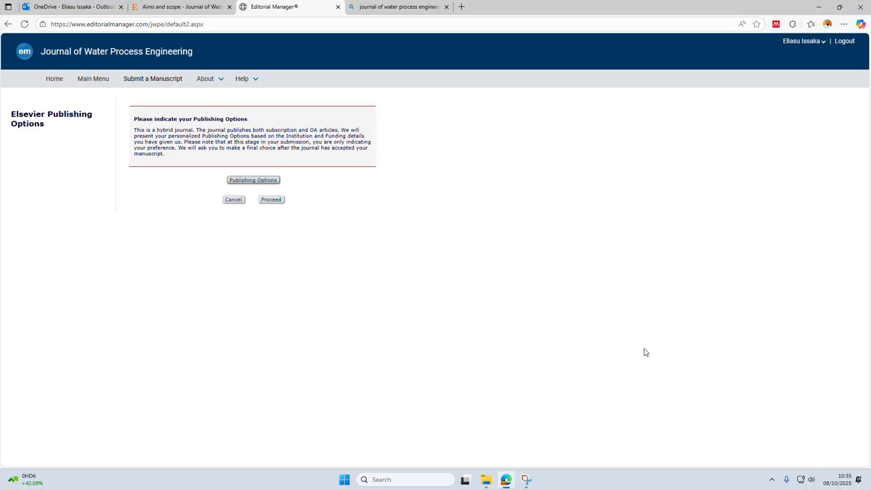
left_click(270, 203)
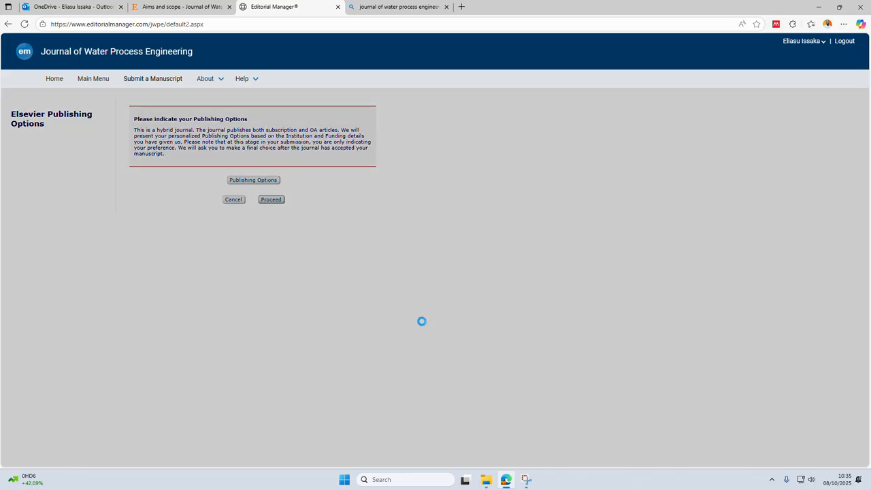